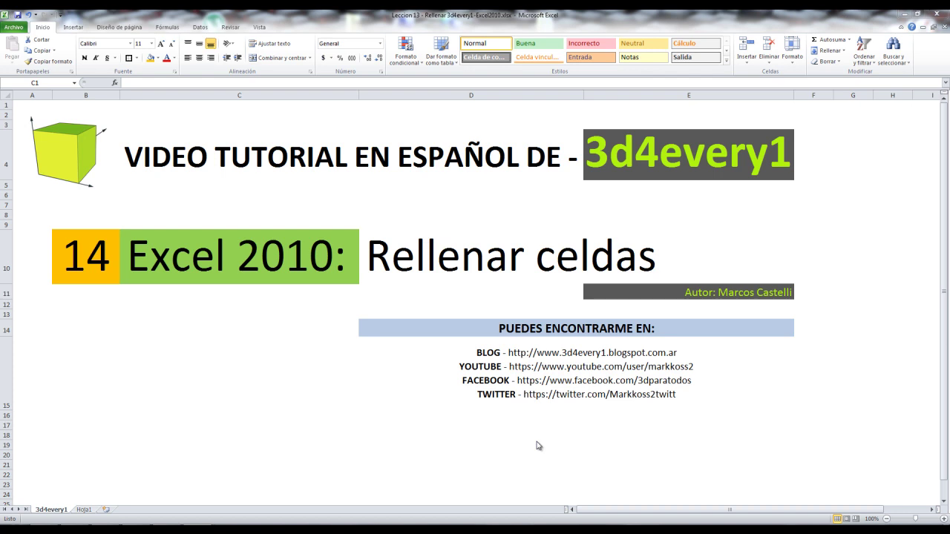
# Step: Switch from the 3d4every1 title sheet to the blank Hoja1 worksheet
pyautogui.click(84, 514)
pyautogui.click(84, 511)
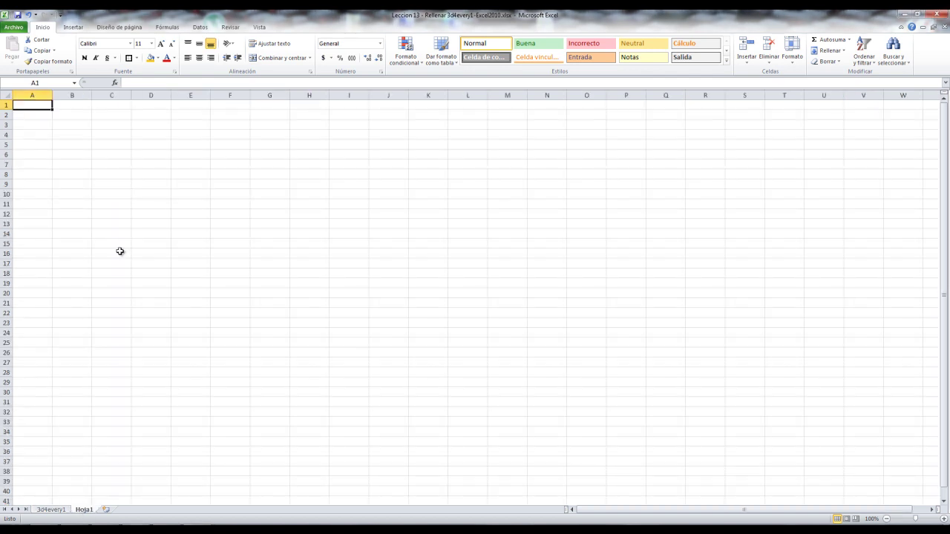
# Step: Enter 1 in cell C3 as the starting value and reselect C3
pyautogui.click(116, 125)
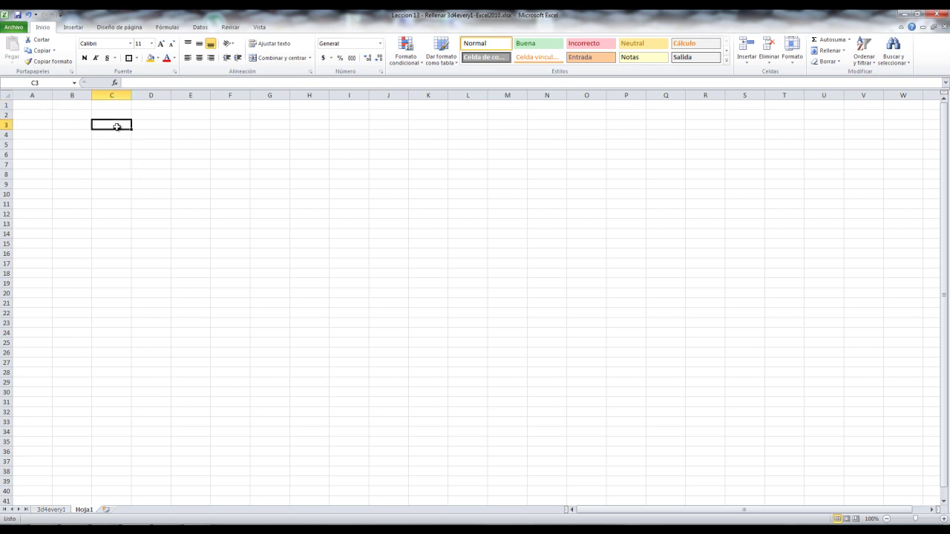
pyautogui.write('1')
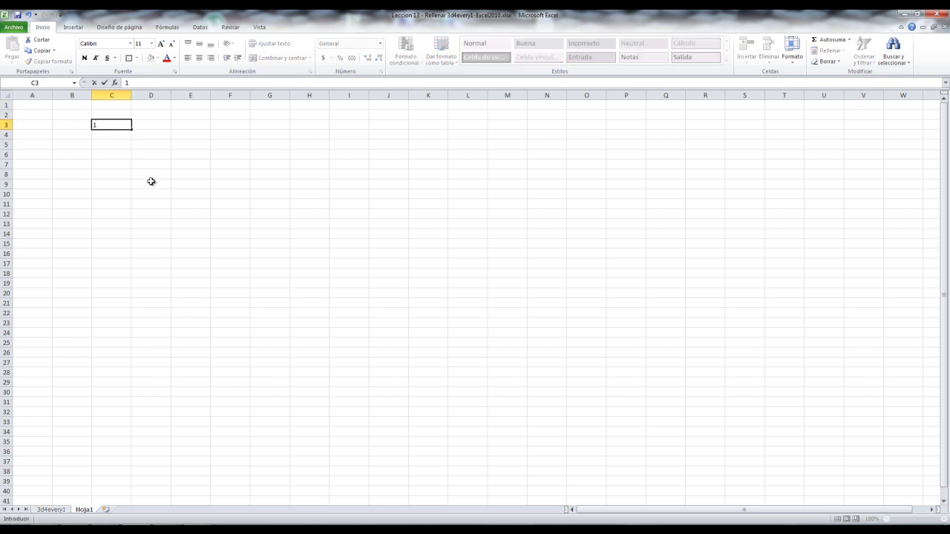
pyautogui.click(142, 188)
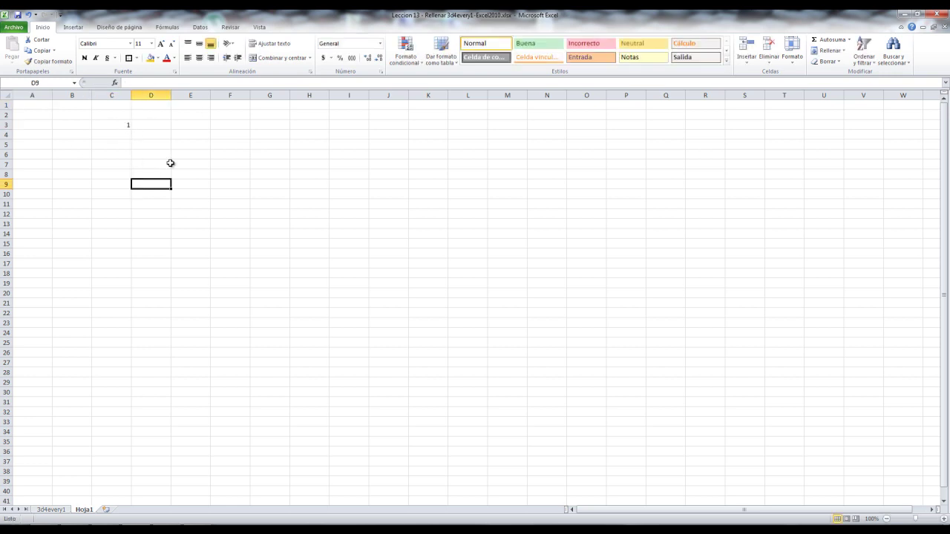
pyautogui.click(110, 124)
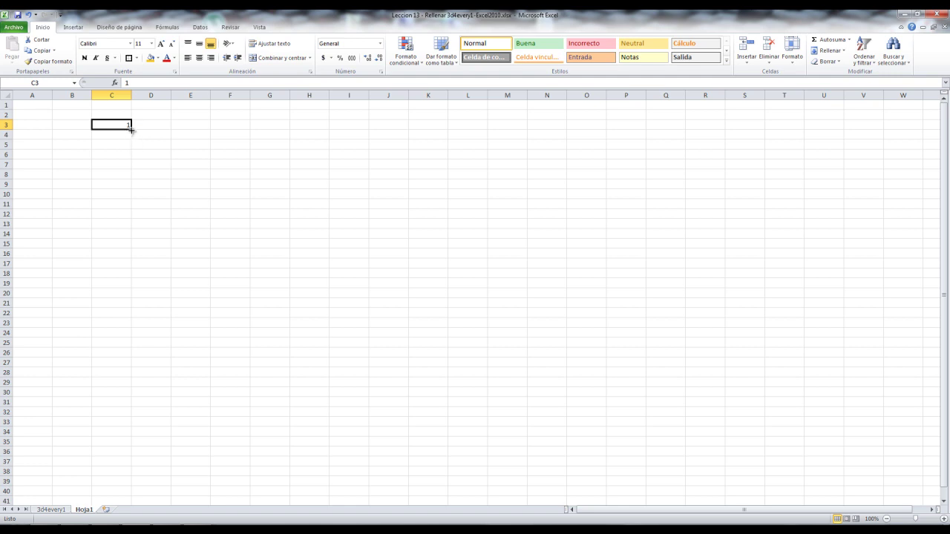
# Step: Copy the 1 from C3 across row 3 to L3 and down column C to C16
pyautogui.moveTo(131, 129); pyautogui.dragTo(490, 134)
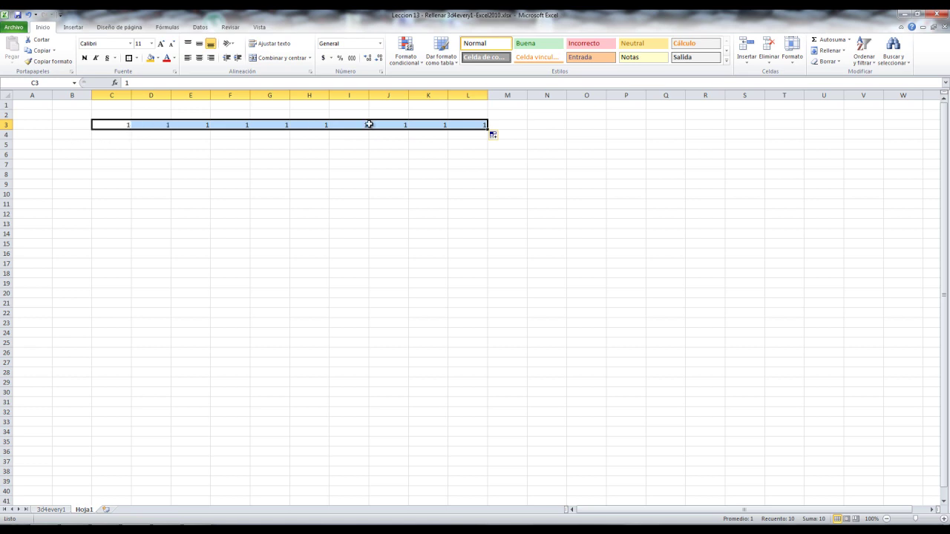
pyautogui.click(455, 193)
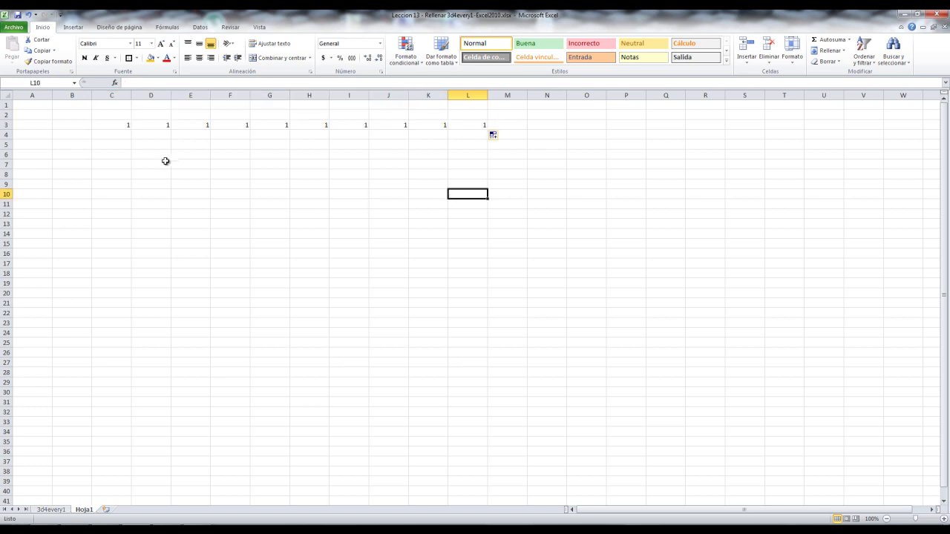
pyautogui.click(113, 127)
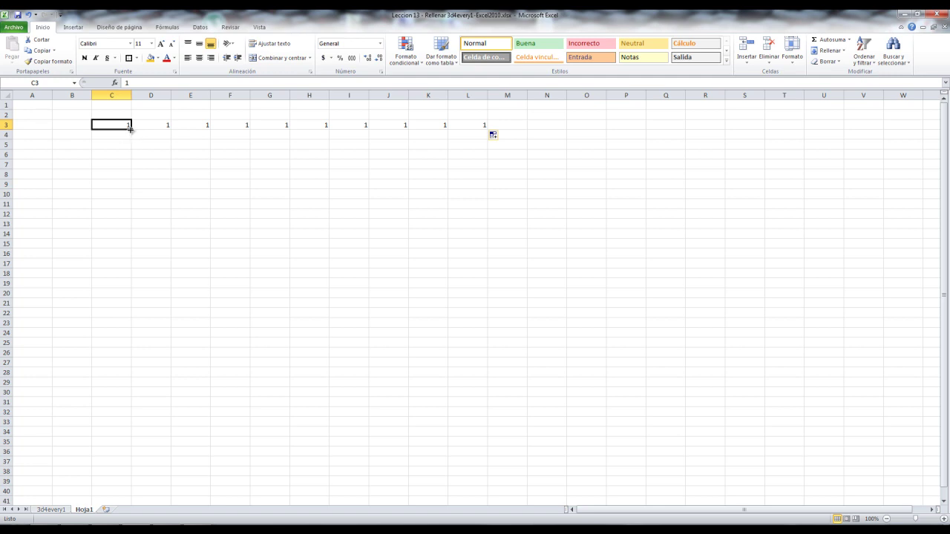
pyautogui.moveTo(132, 129); pyautogui.dragTo(134, 262)
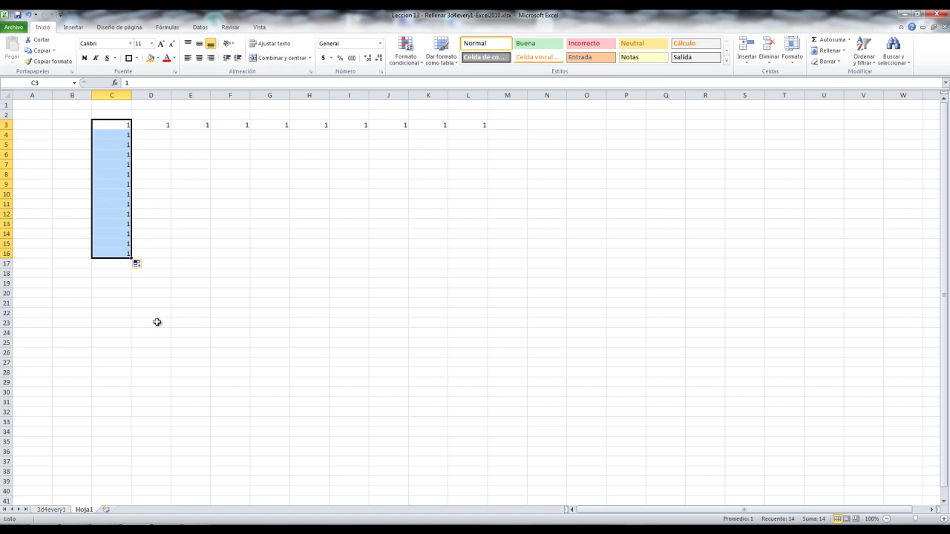
pyautogui.click(159, 122)
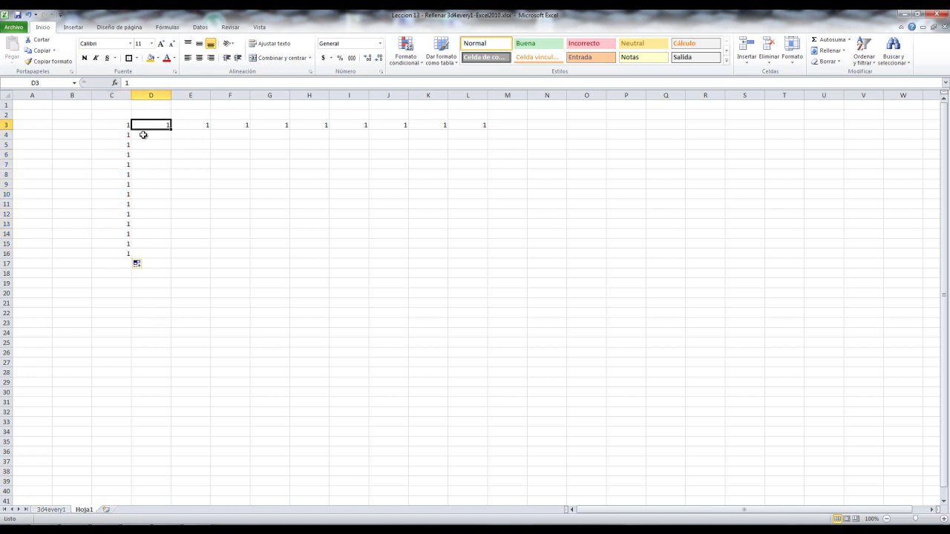
pyautogui.moveTo(155, 124); pyautogui.dragTo(252, 124)
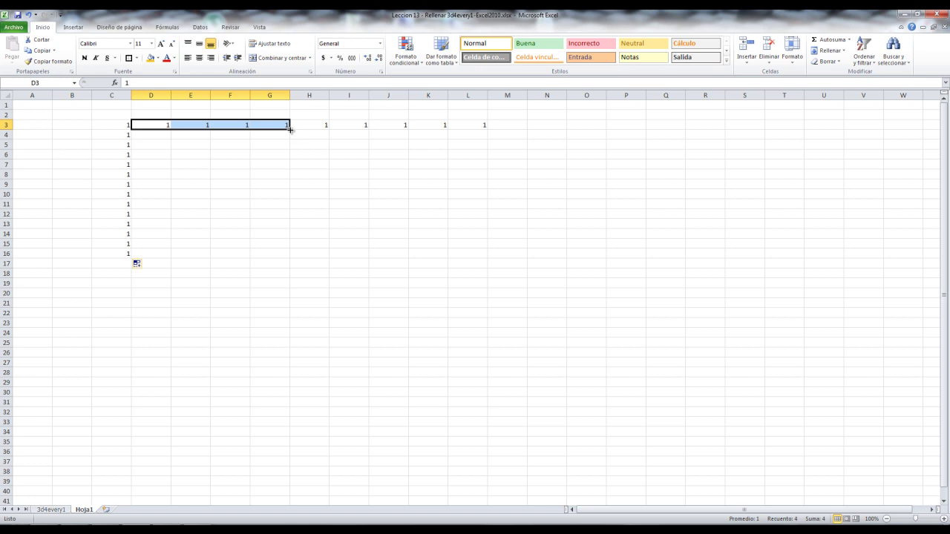
pyautogui.moveTo(290, 130); pyautogui.dragTo(292, 261)
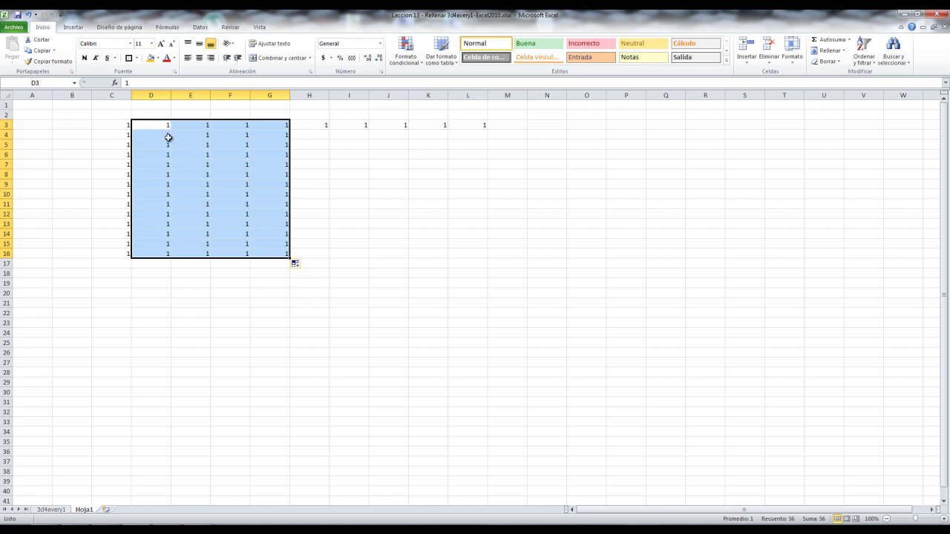
pyautogui.click(278, 306)
pyautogui.moveTo(282, 255); pyautogui.dragTo(153, 141)
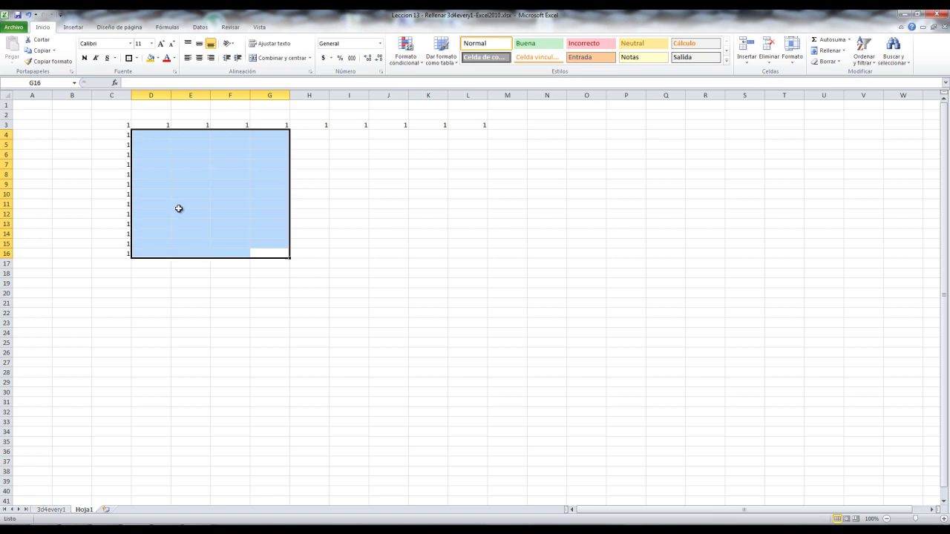
pyautogui.click(179, 292)
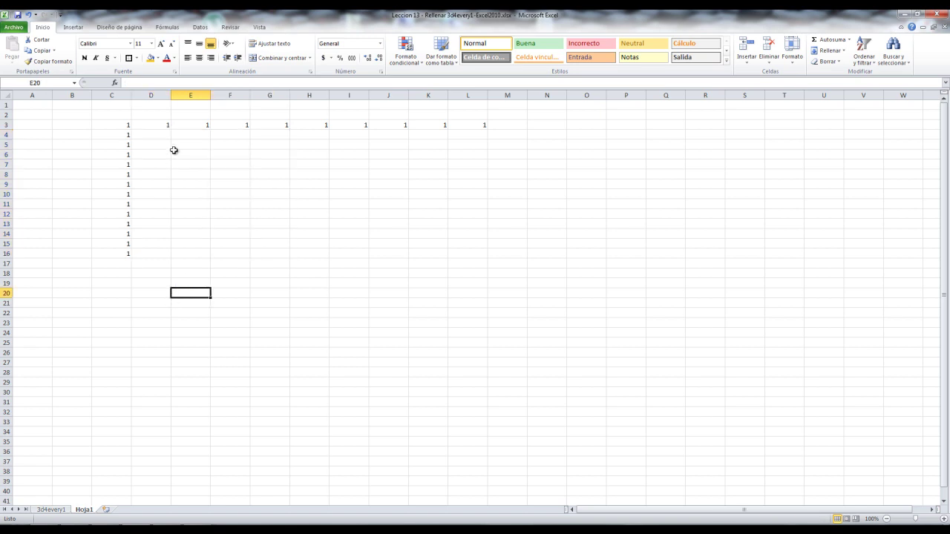
pyautogui.click(155, 126)
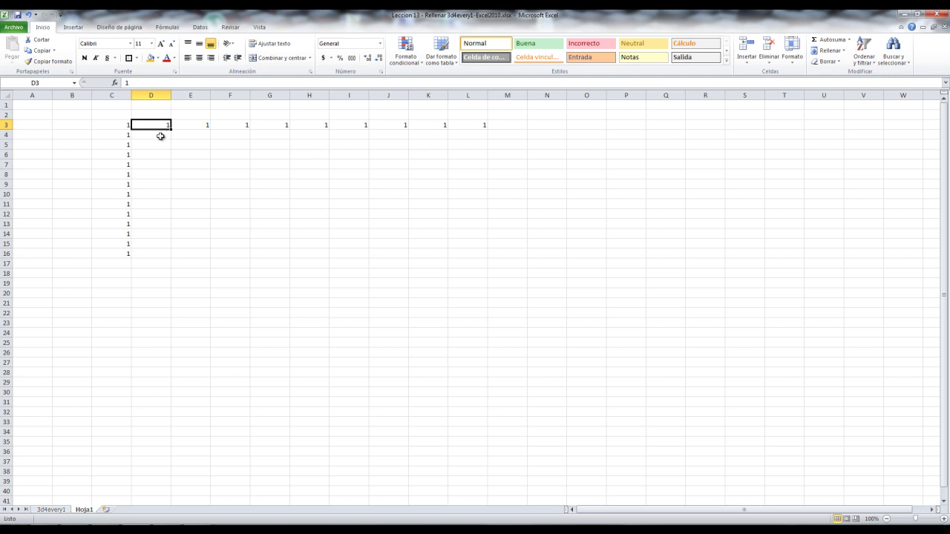
# Step: Enter 2 in D4, then extend D3:D4 down to D16 so it counts 1 to 14
pyautogui.click(162, 134)
pyautogui.write('2')
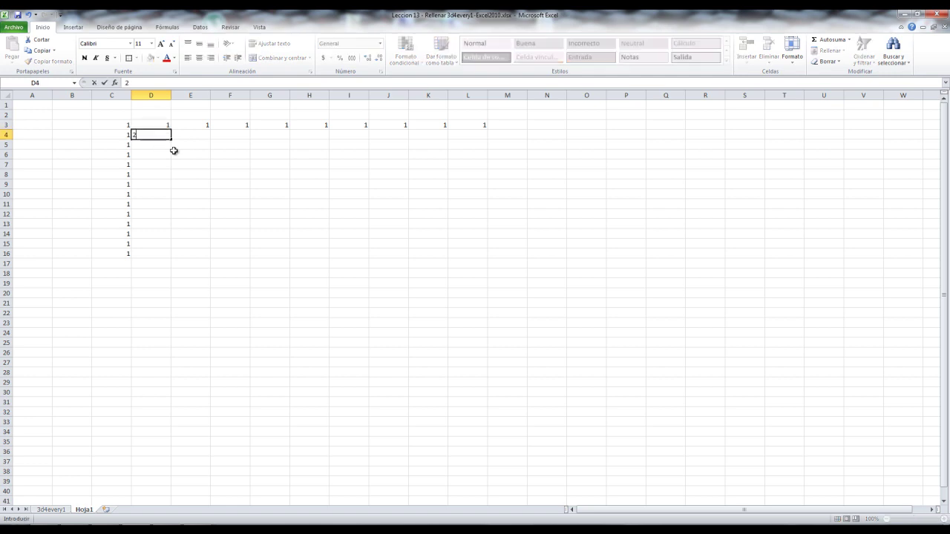
pyautogui.press('Up')
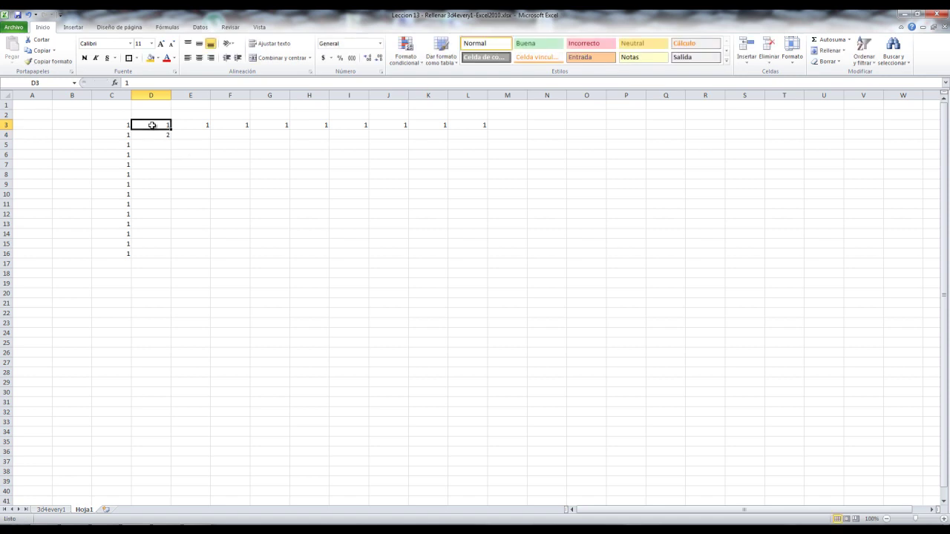
pyautogui.moveTo(151, 125); pyautogui.dragTo(152, 134)
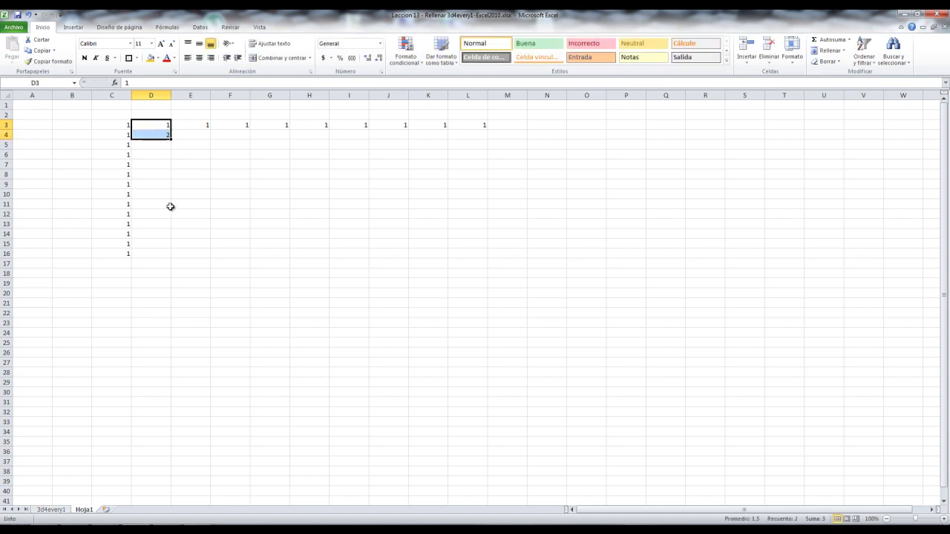
pyautogui.moveTo(171, 140); pyautogui.dragTo(174, 258)
pyautogui.click(153, 266)
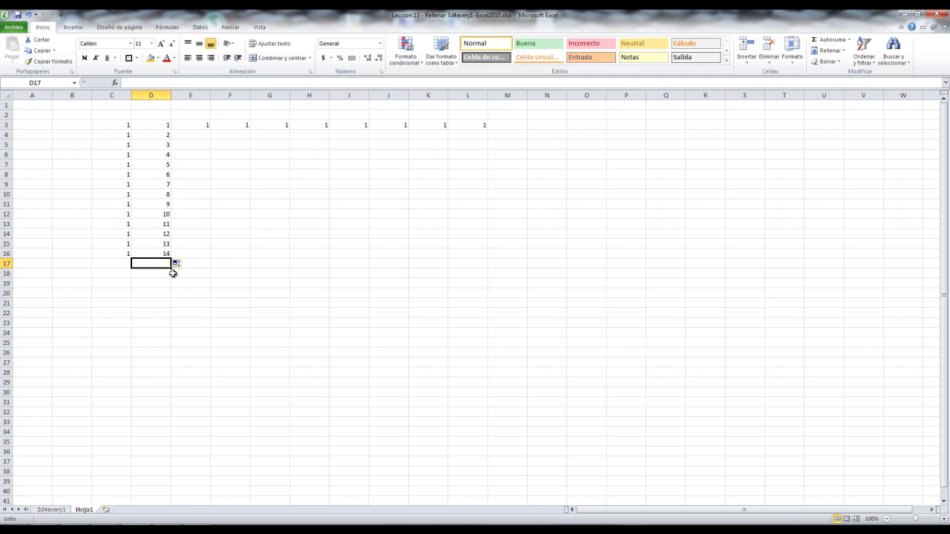
# Step: Drag E3's 1 down to E16 and switch Auto Fill Options to Serie de relleno
pyautogui.click(197, 125)
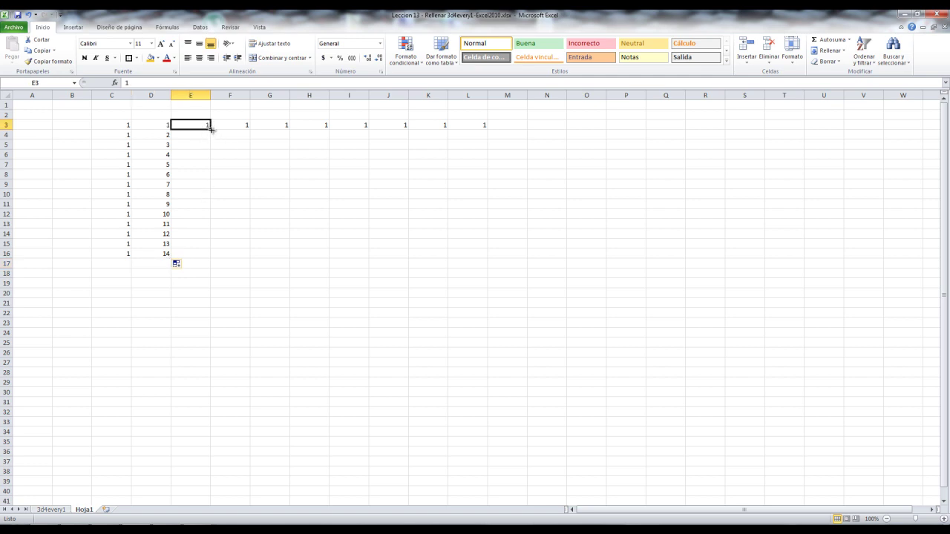
pyautogui.moveTo(211, 130); pyautogui.dragTo(214, 259)
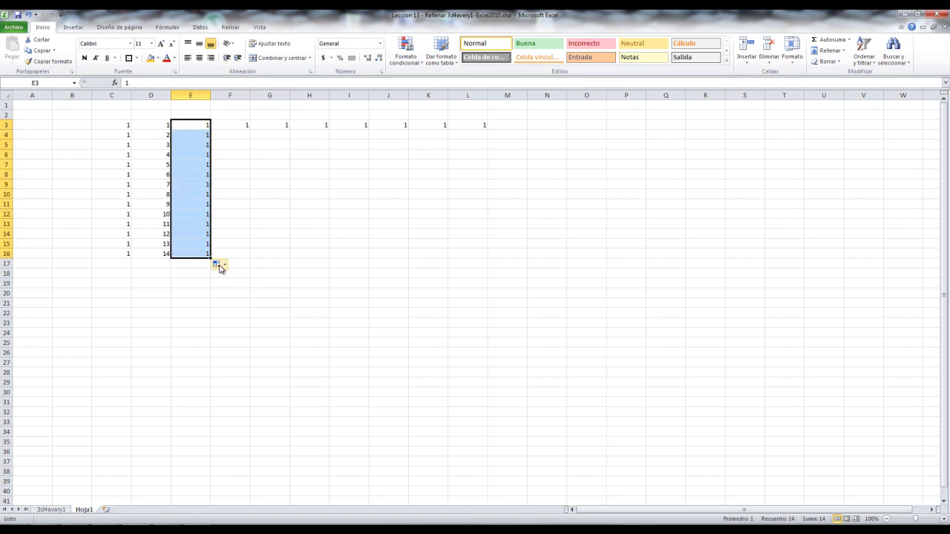
pyautogui.click(225, 266)
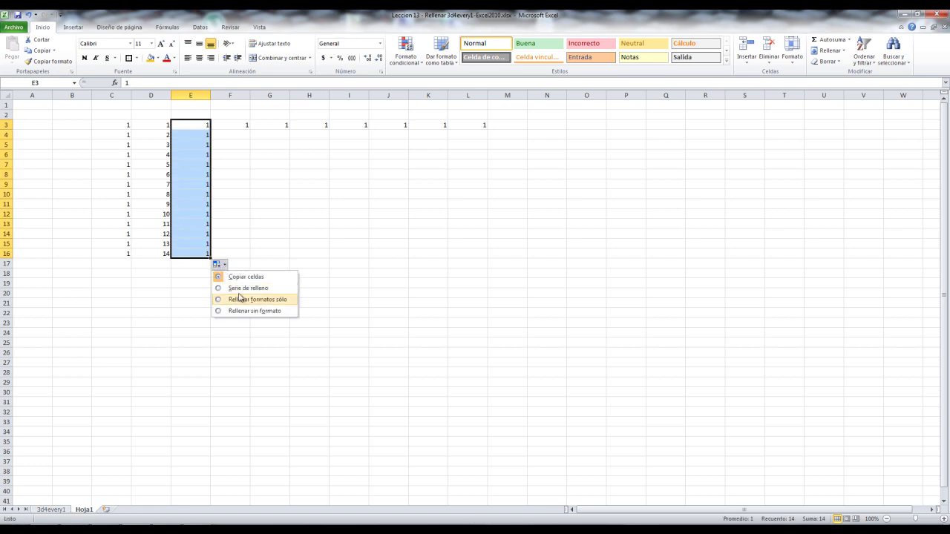
pyautogui.click(220, 289)
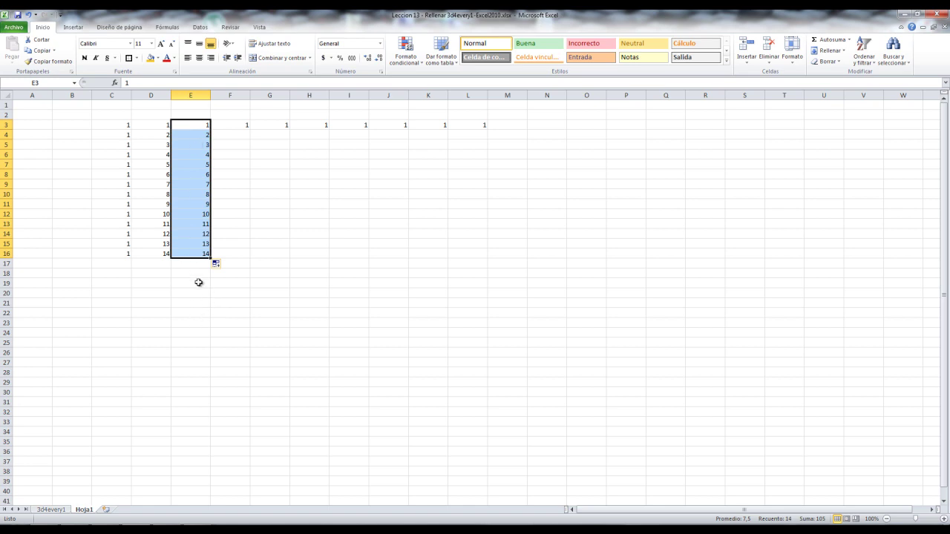
pyautogui.click(198, 282)
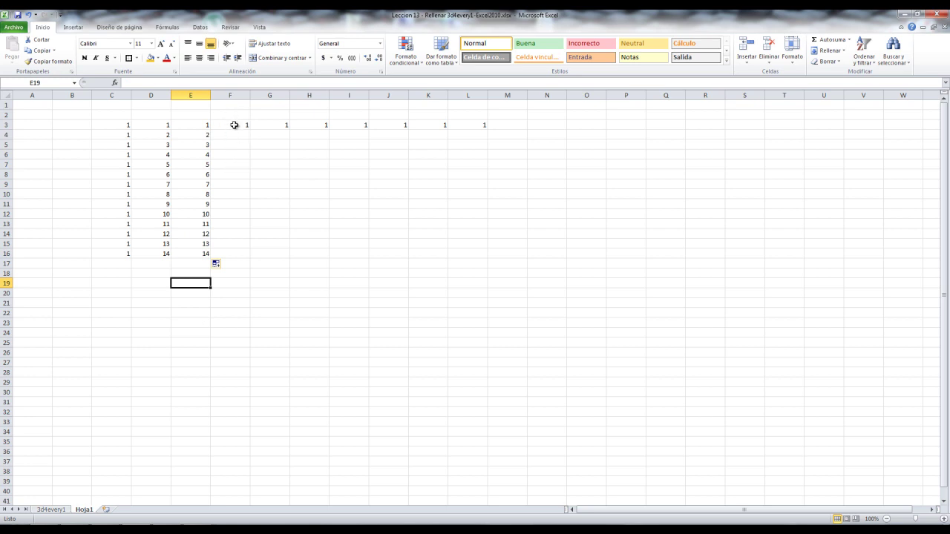
# Step: Enter 3, 5 and 7 in F4:F6 and extend the odd series down column F
pyautogui.click(245, 133)
pyautogui.write('3')
pyautogui.press('Return')
pyautogui.write('5')
pyautogui.press('Return')
pyautogui.write('7')
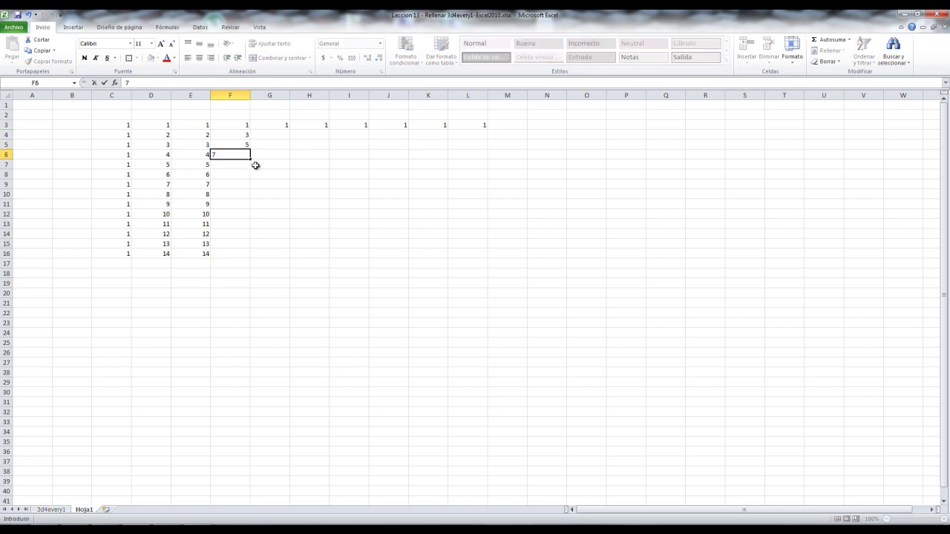
pyautogui.click(272, 154)
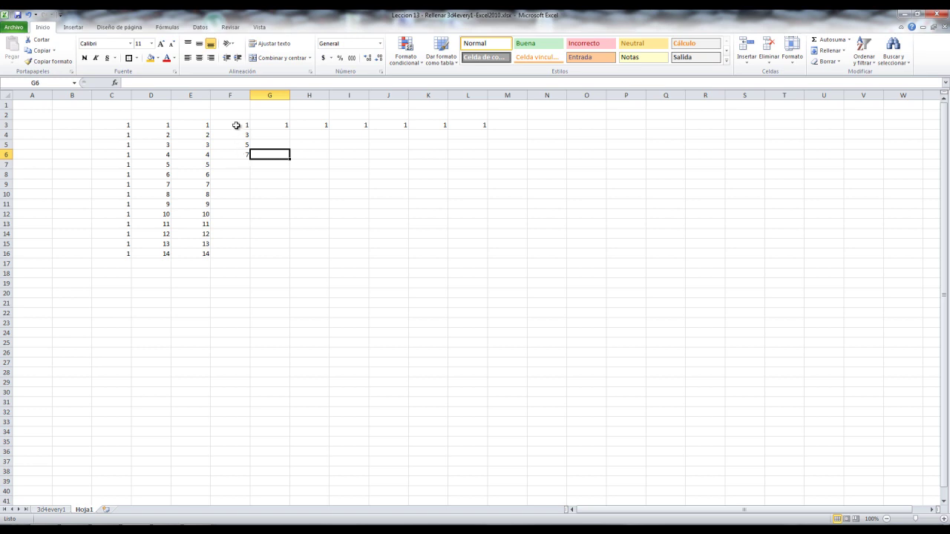
pyautogui.moveTo(234, 123); pyautogui.dragTo(251, 278)
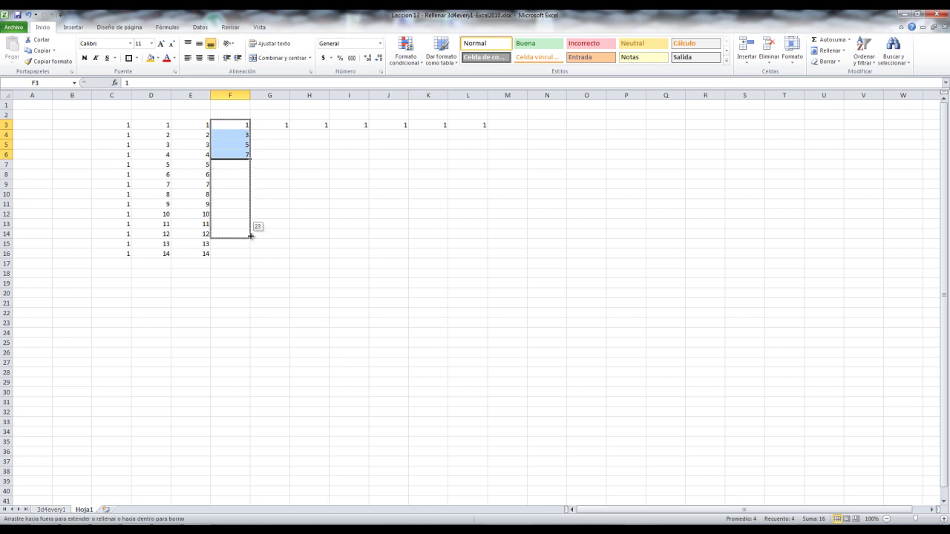
# Step: Check the extended odd values cell by cell down column F
pyautogui.click(233, 164)
pyautogui.click(234, 177)
pyautogui.click(232, 183)
pyautogui.click(230, 195)
pyautogui.click(231, 205)
pyautogui.click(230, 215)
pyautogui.click(230, 223)
pyautogui.click(230, 235)
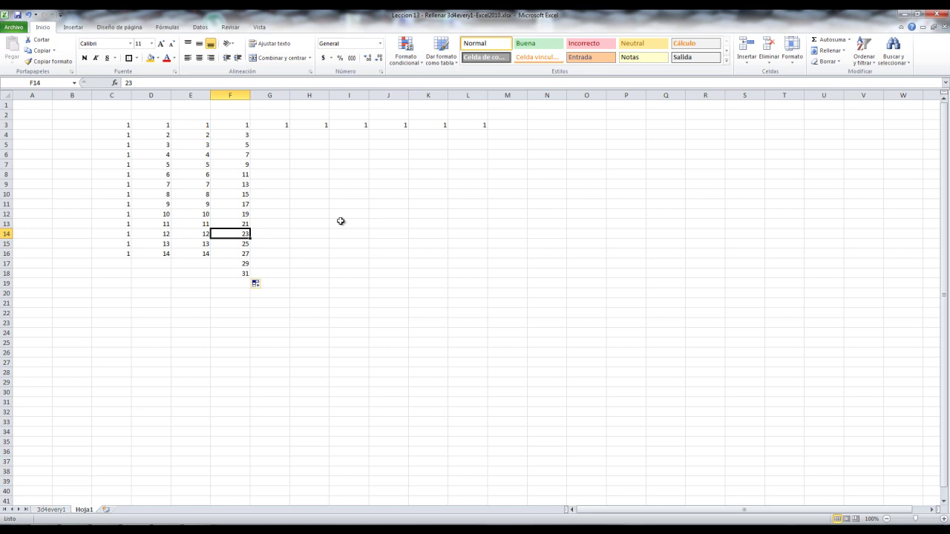
# Step: Shade G3 orange, G4 light grey and G5 orange
pyautogui.click(281, 135)
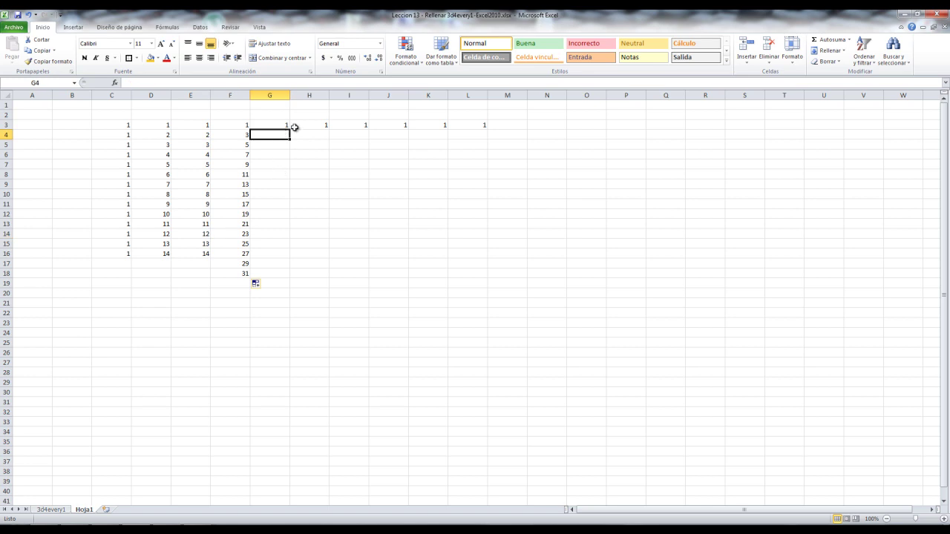
pyautogui.click(272, 125)
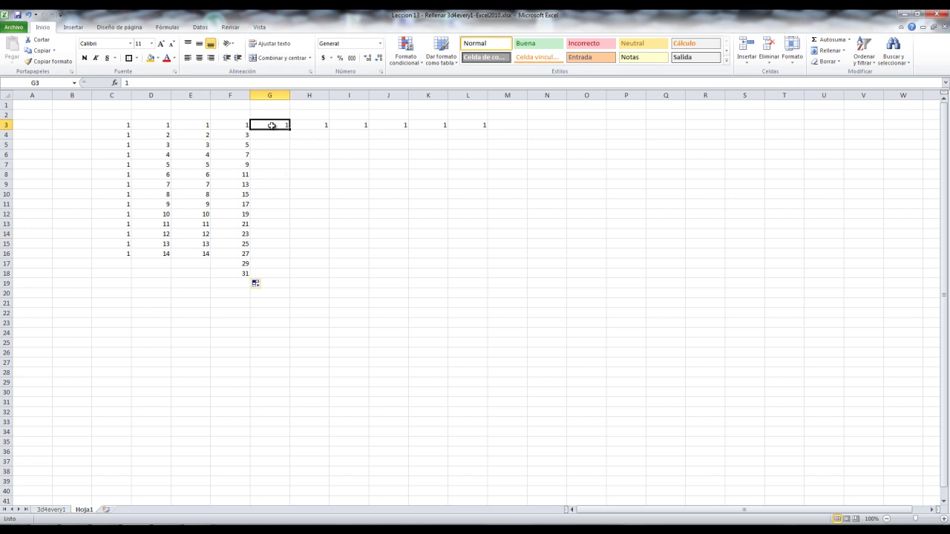
pyautogui.click(151, 58)
pyautogui.click(264, 135)
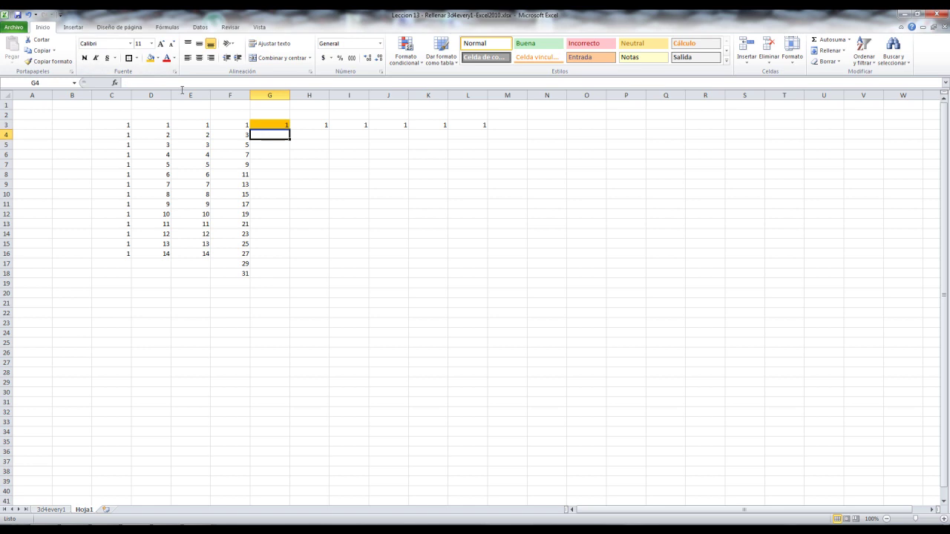
pyautogui.click(157, 59)
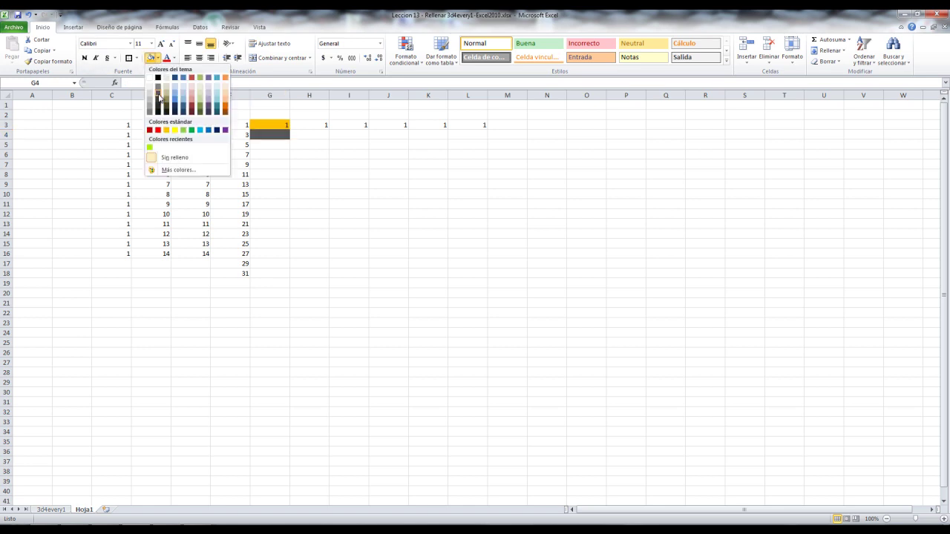
pyautogui.click(150, 92)
pyautogui.click(274, 146)
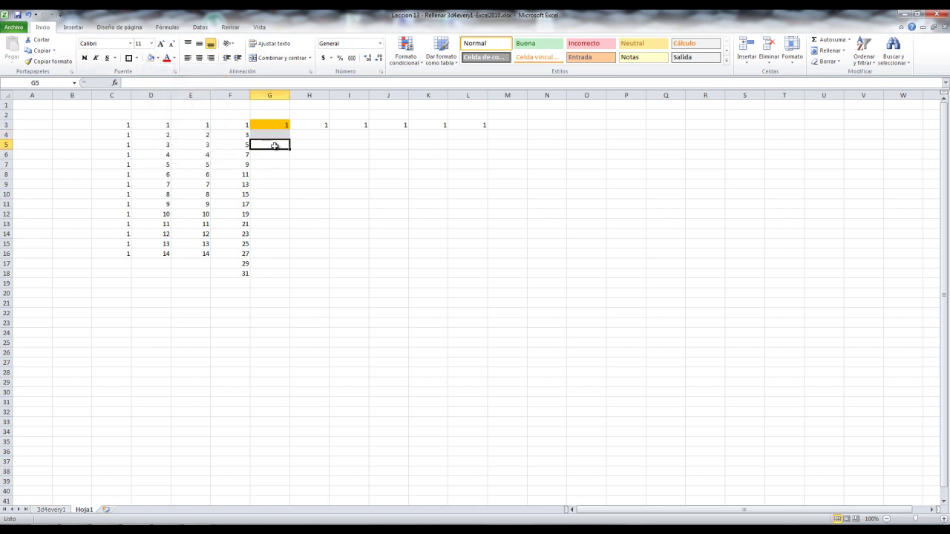
pyautogui.click(158, 58)
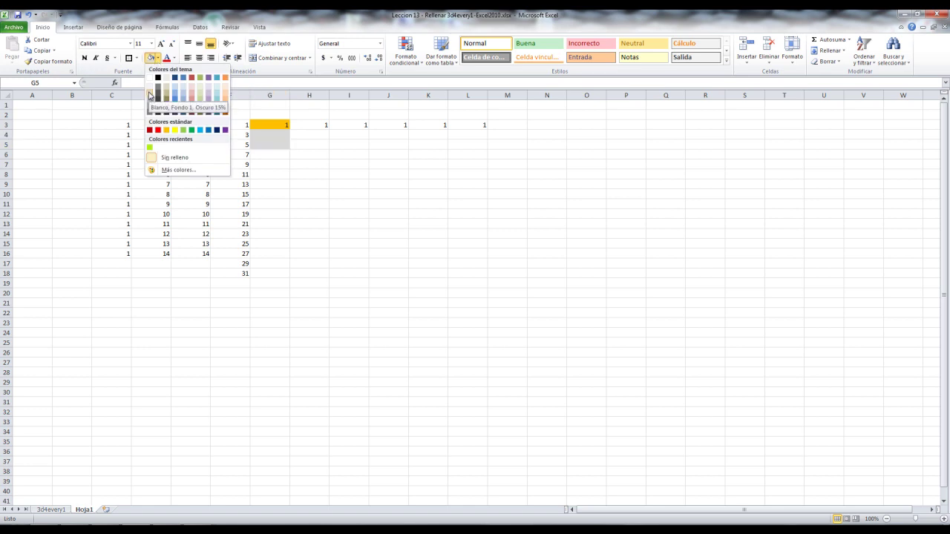
pyautogui.click(166, 130)
pyautogui.click(293, 183)
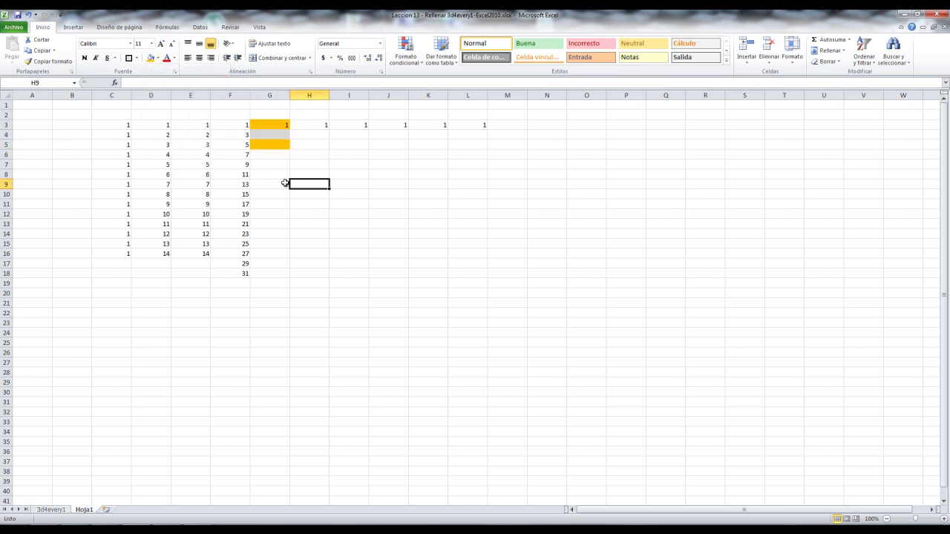
# Step: Fill G3's 1 down to G16, try formatting-only and no-format fill options, then undo
pyautogui.click(273, 123)
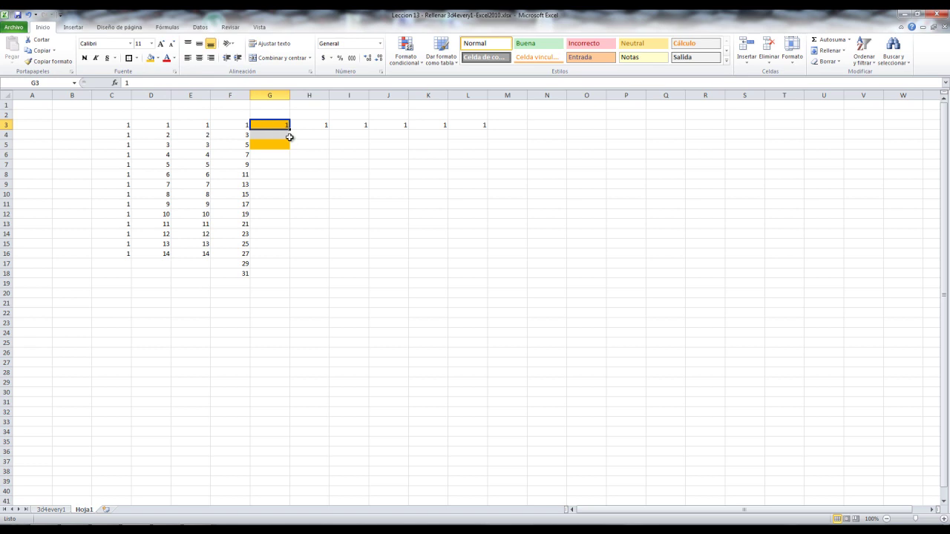
pyautogui.moveTo(291, 129); pyautogui.dragTo(288, 163)
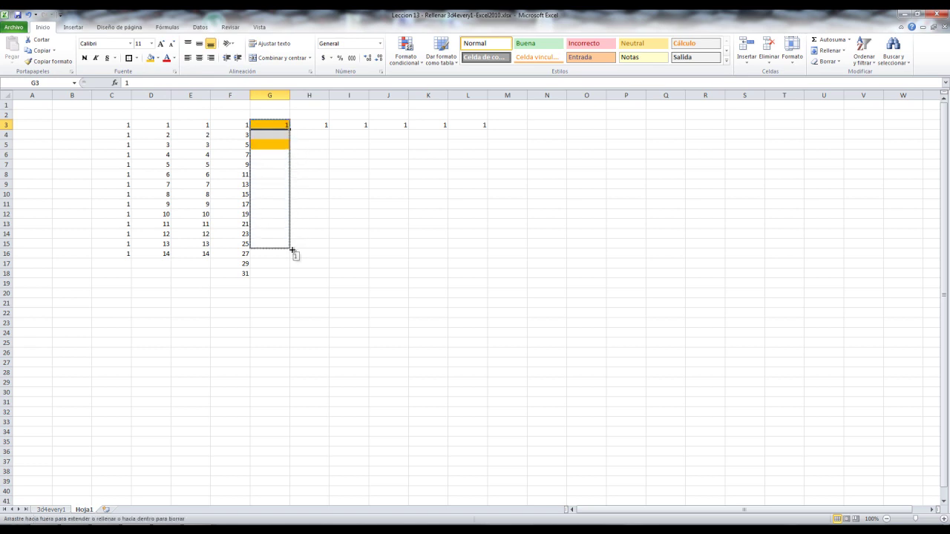
pyautogui.moveTo(288, 163); pyautogui.dragTo(294, 258)
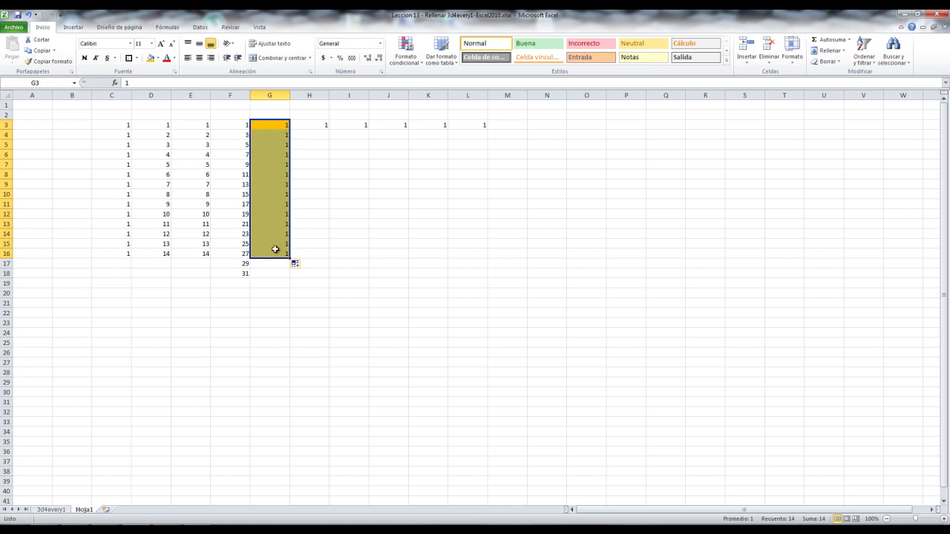
pyautogui.click(302, 266)
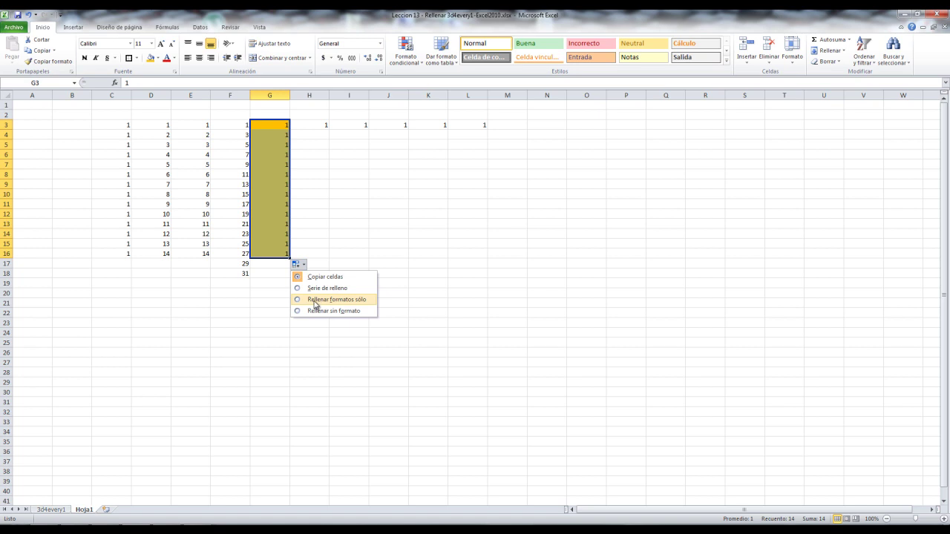
pyautogui.click(298, 300)
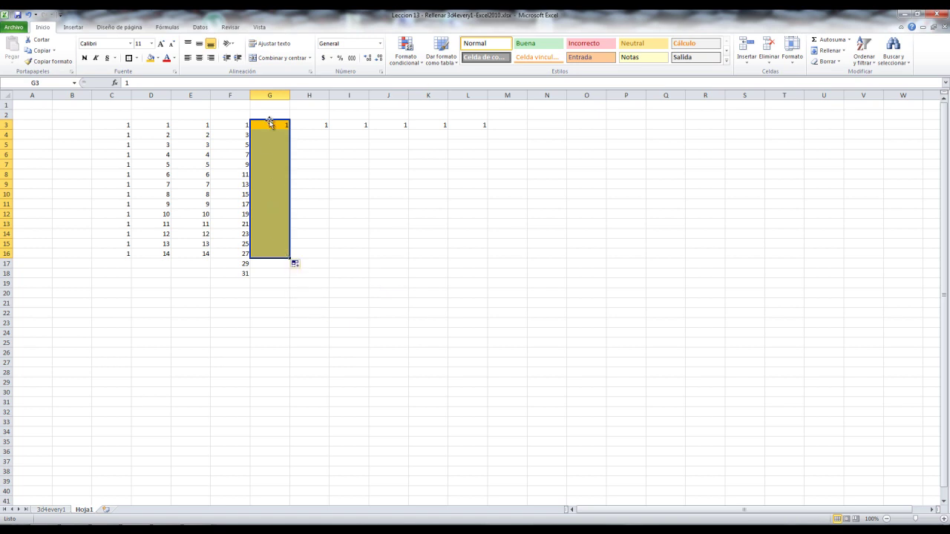
pyautogui.click(297, 264)
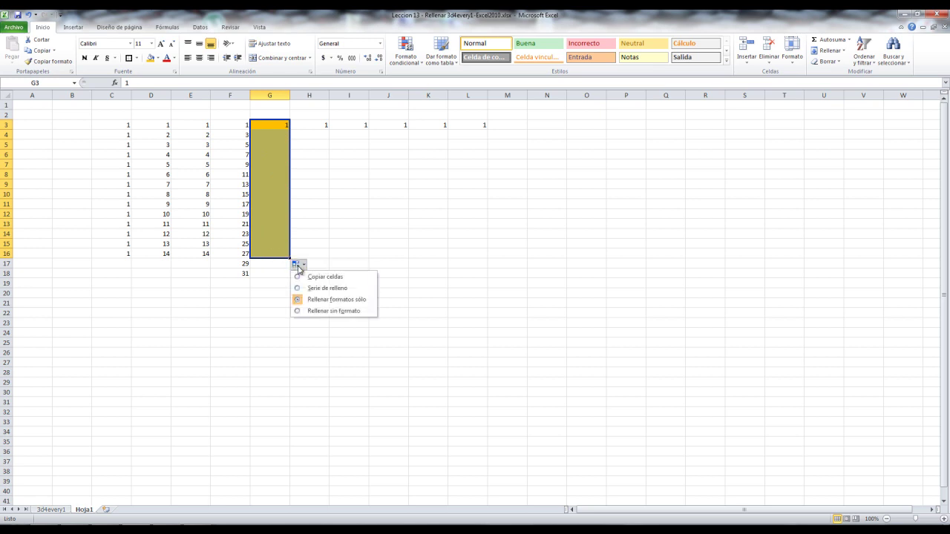
pyautogui.click(299, 311)
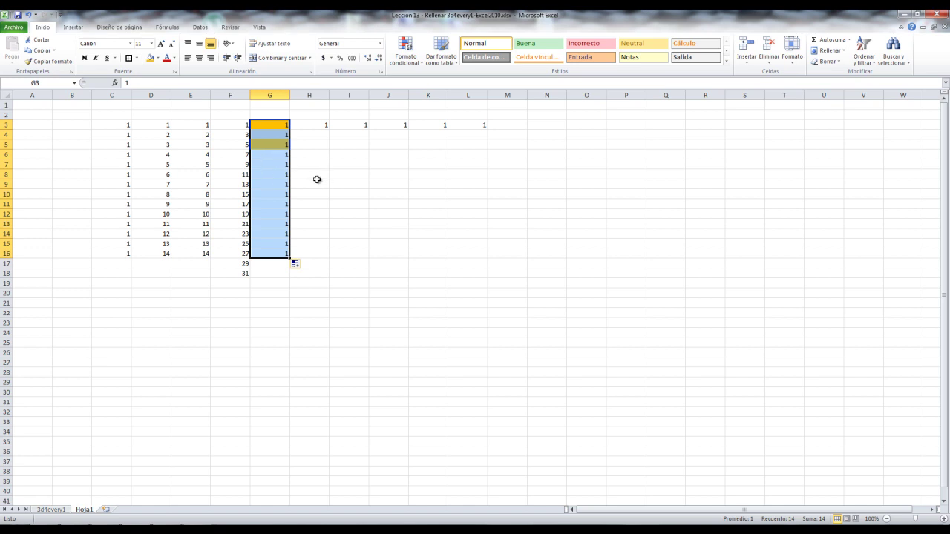
pyautogui.click(318, 138)
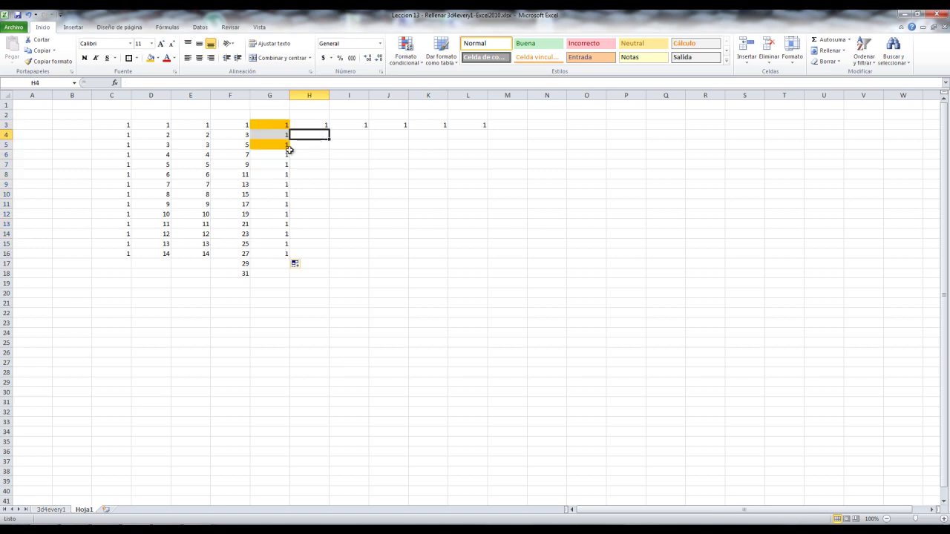
pyautogui.hotkey('ctrl', 'z')
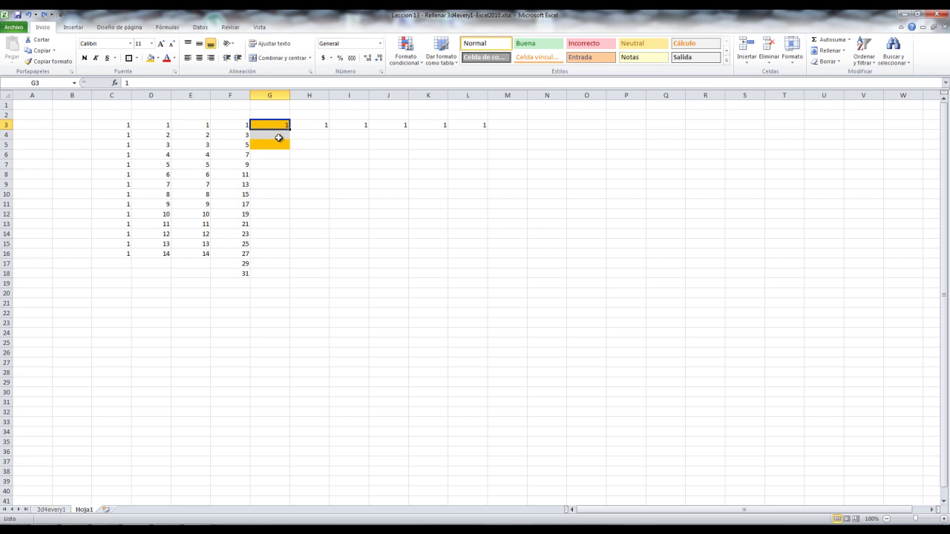
# Step: Shade G6 grey and G7 orange to continue the banding
pyautogui.click(271, 157)
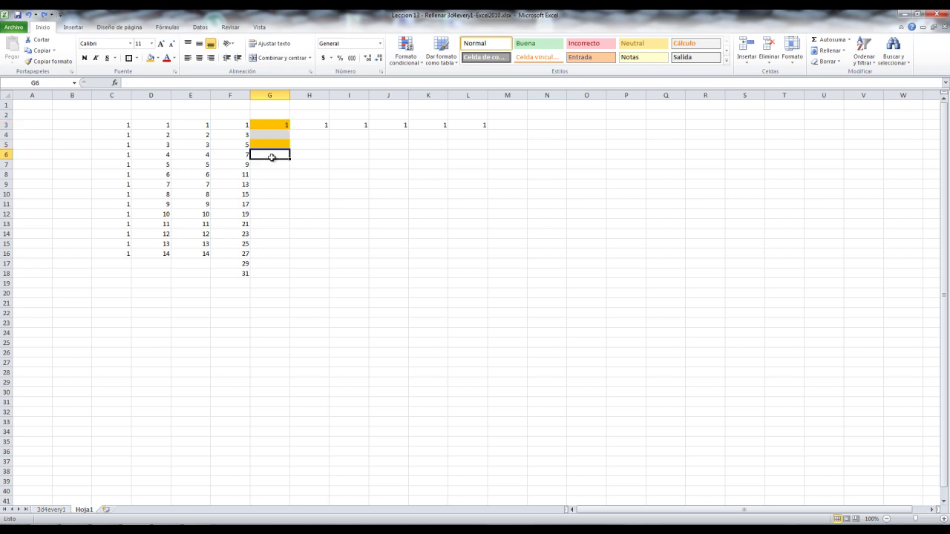
pyautogui.click(157, 58)
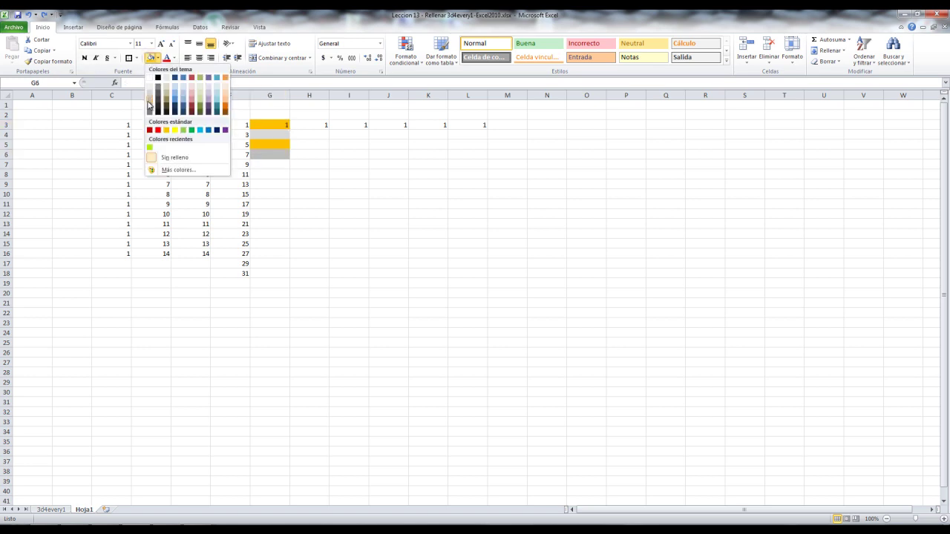
pyautogui.click(149, 96)
pyautogui.click(264, 164)
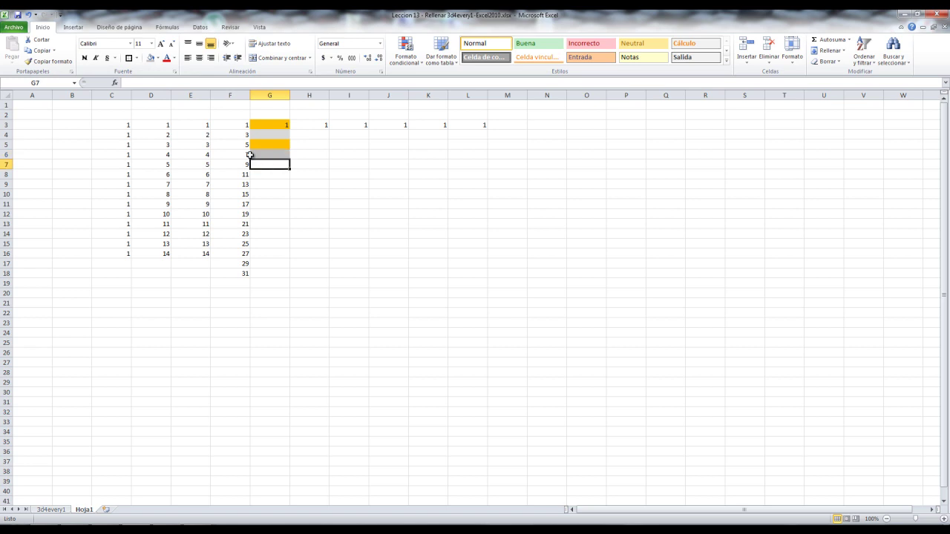
pyautogui.click(158, 60)
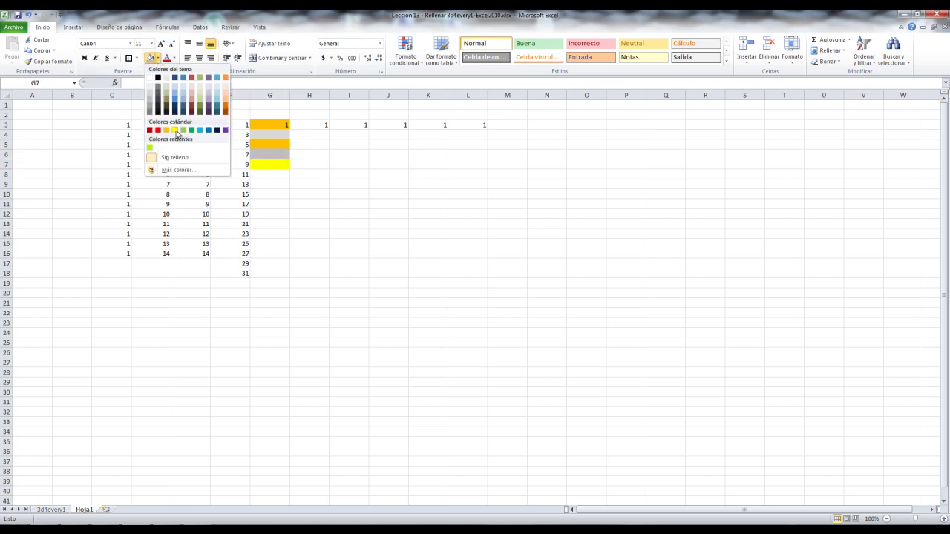
pyautogui.click(170, 132)
pyautogui.click(307, 195)
# Step: Fill G3's 1 down to G16 using Rellenar sin formato to keep each colour
pyautogui.click(274, 125)
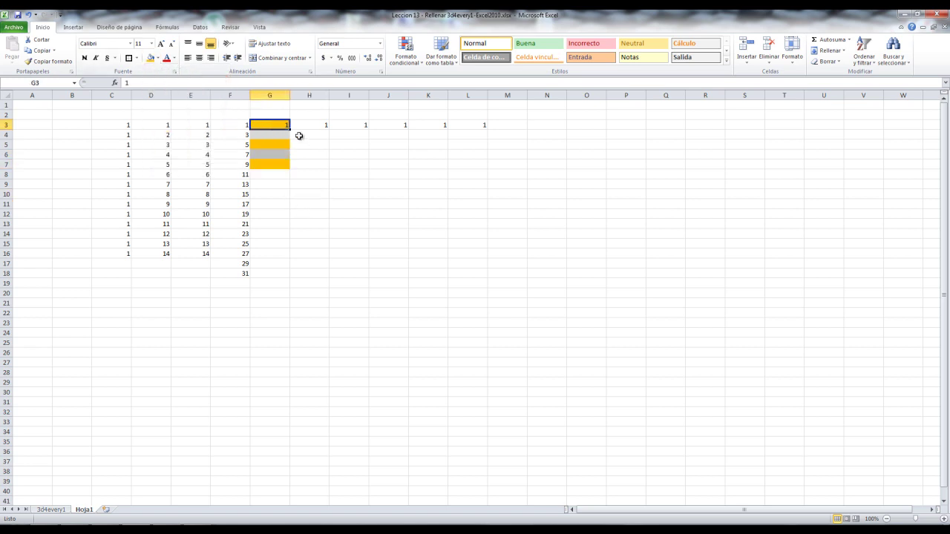
pyautogui.moveTo(291, 131); pyautogui.dragTo(292, 258)
pyautogui.click(297, 265)
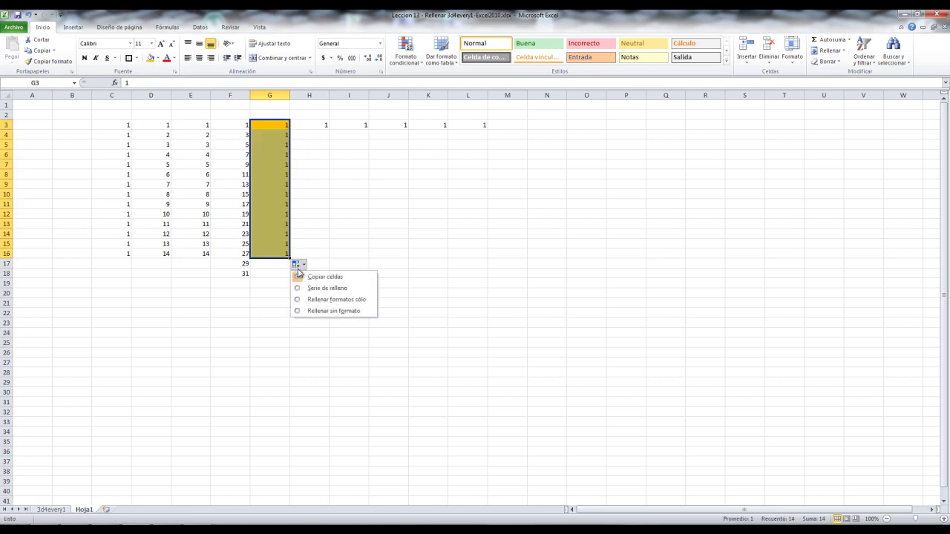
pyautogui.click(304, 311)
pyautogui.click(347, 302)
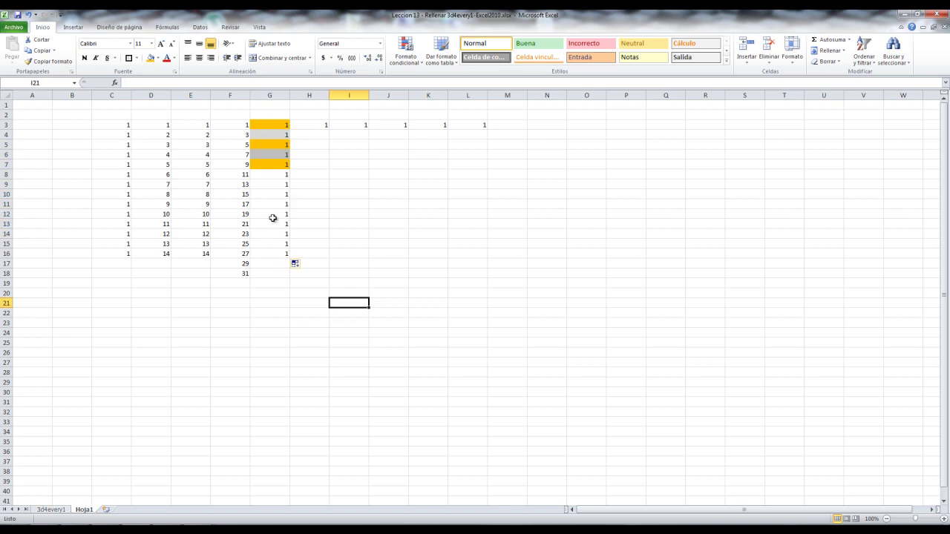
# Step: Select the coloured block G3:G7 to check the banding
pyautogui.moveTo(276, 123); pyautogui.dragTo(278, 154)
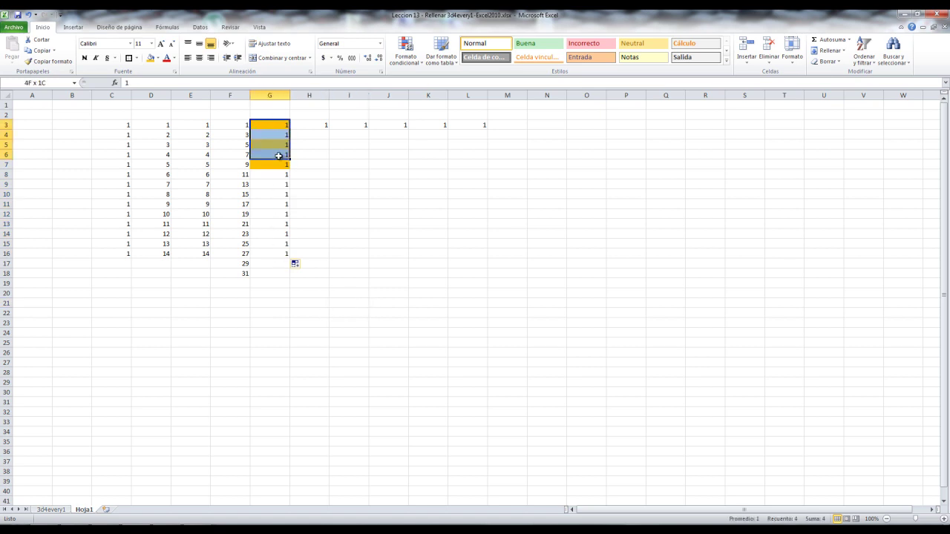
pyautogui.click(273, 214)
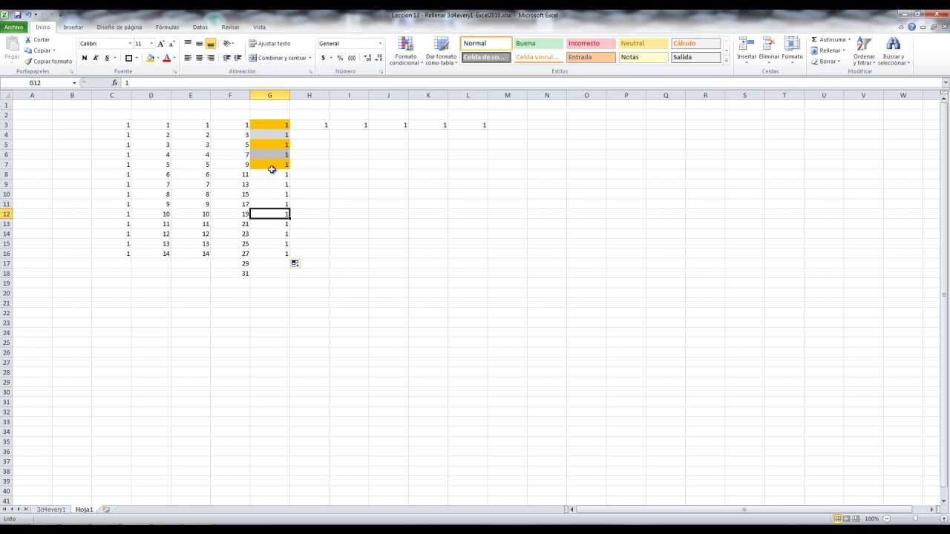
pyautogui.moveTo(273, 164); pyautogui.dragTo(270, 126)
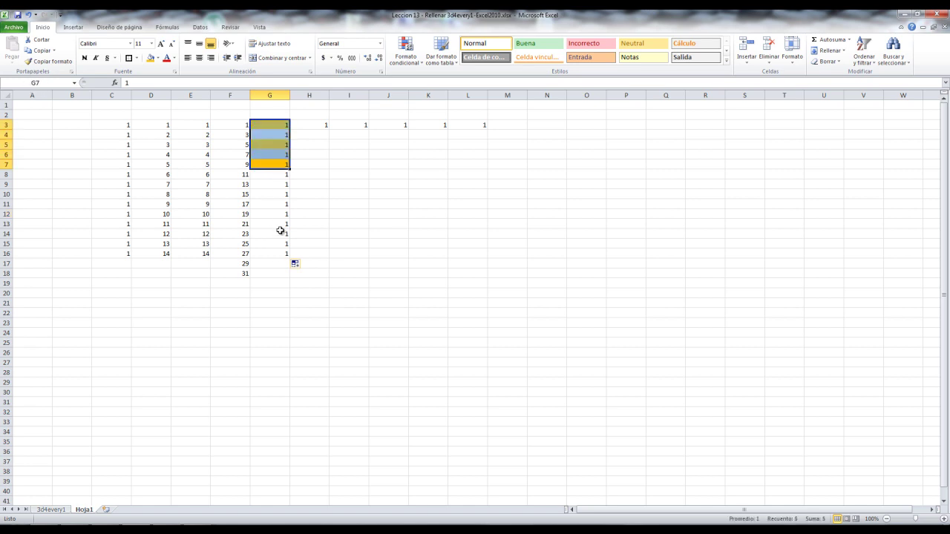
pyautogui.click(318, 176)
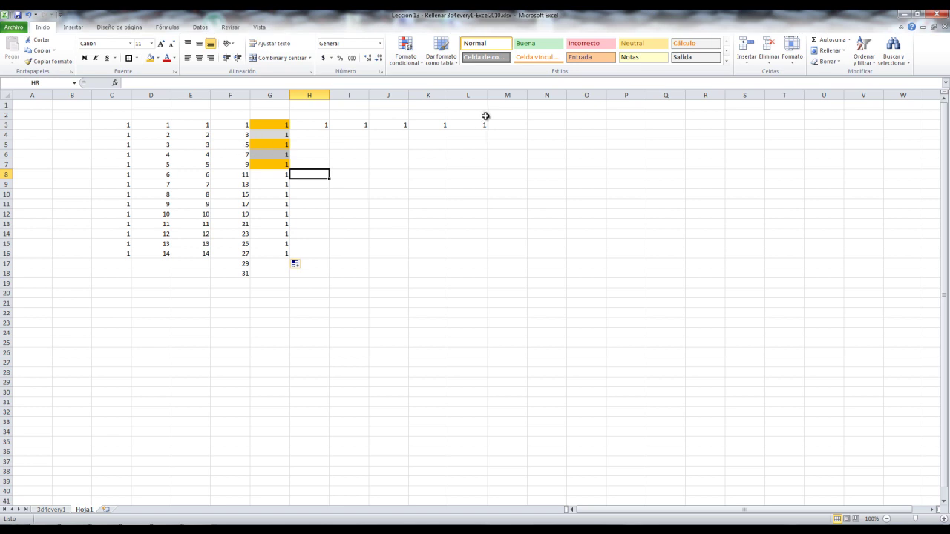
# Step: Enter Lunes in A1 and fill it across to H1, Lunes through Domingo then Lunes
pyautogui.click(46, 108)
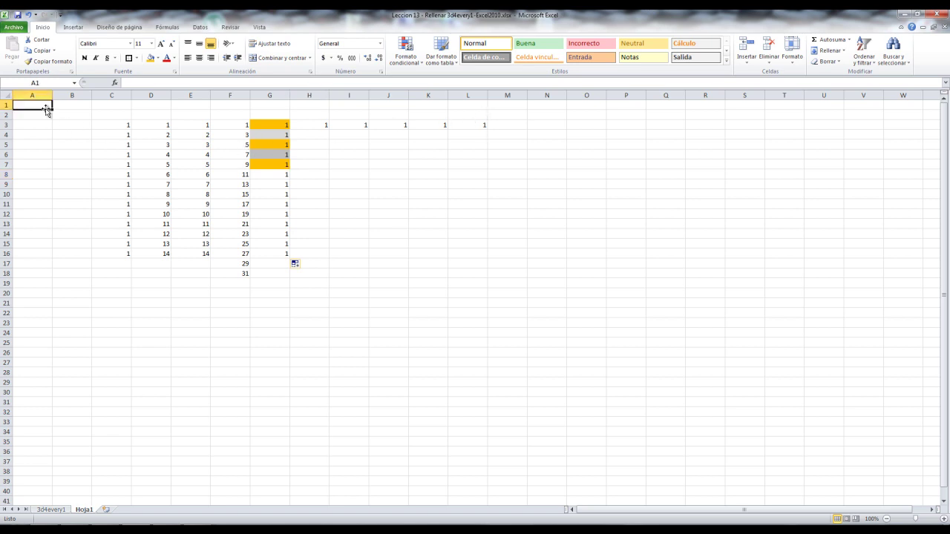
pyautogui.write('Lunes')
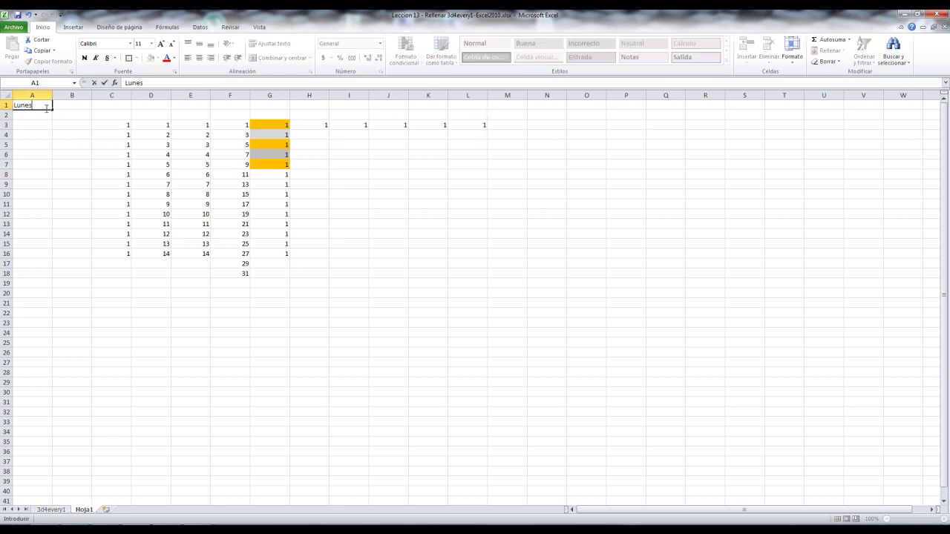
pyautogui.press('Tab')
pyautogui.click(46, 108)
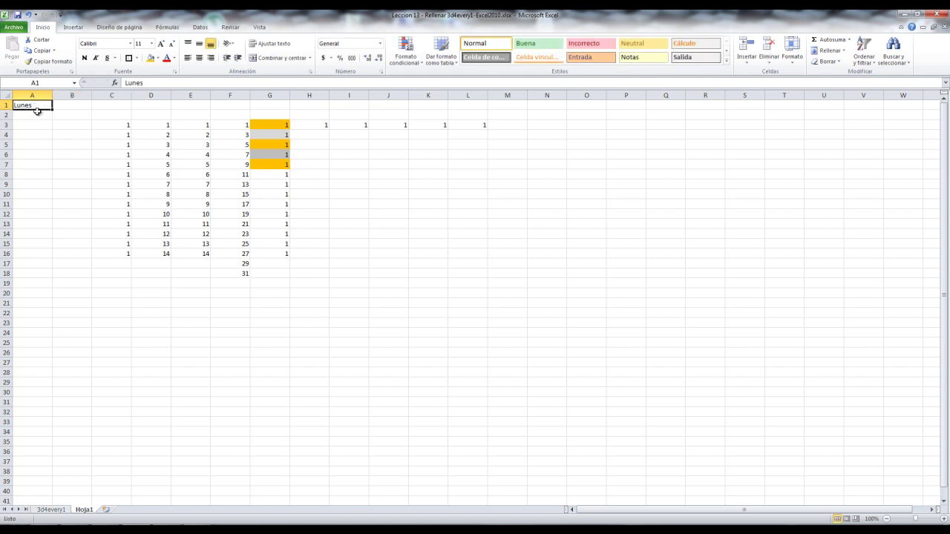
pyautogui.moveTo(53, 109); pyautogui.dragTo(327, 110)
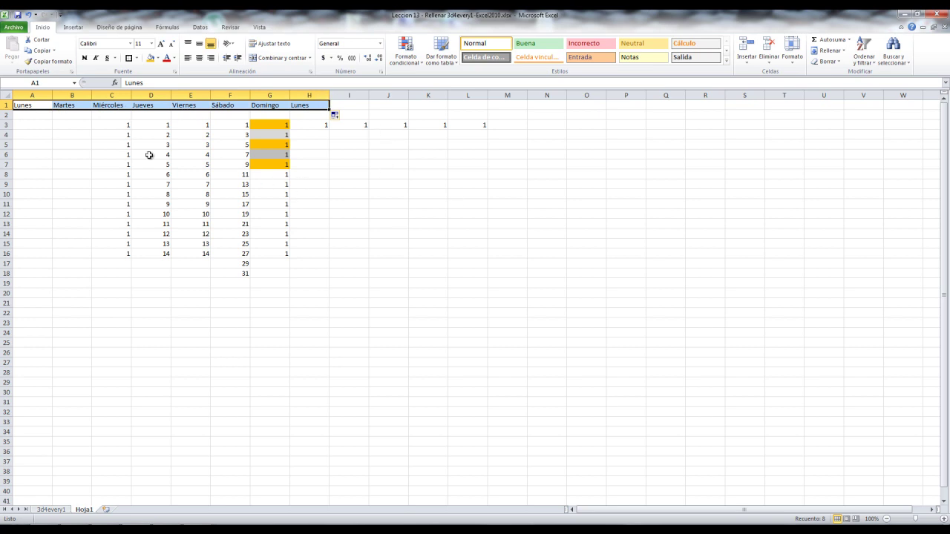
pyautogui.click(46, 123)
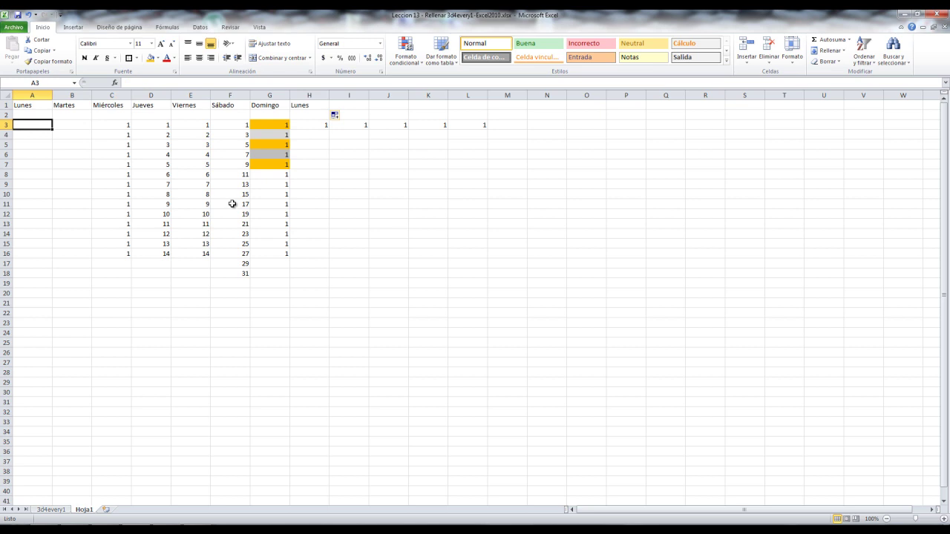
# Step: Enter 01/08/2014 in A3 and fill daily dates down to 13/08/2014 in A15
pyautogui.write('1/08/2014')
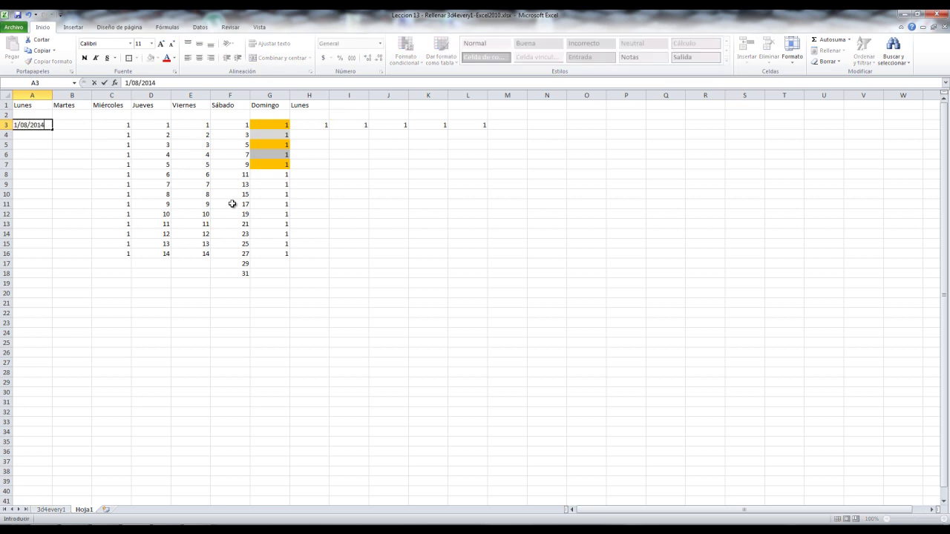
pyautogui.press('Return')
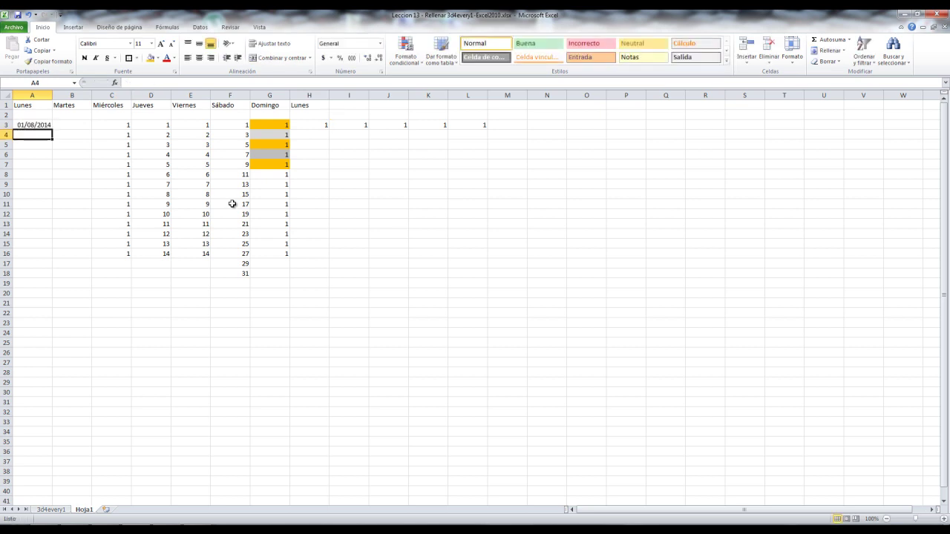
pyautogui.click(28, 123)
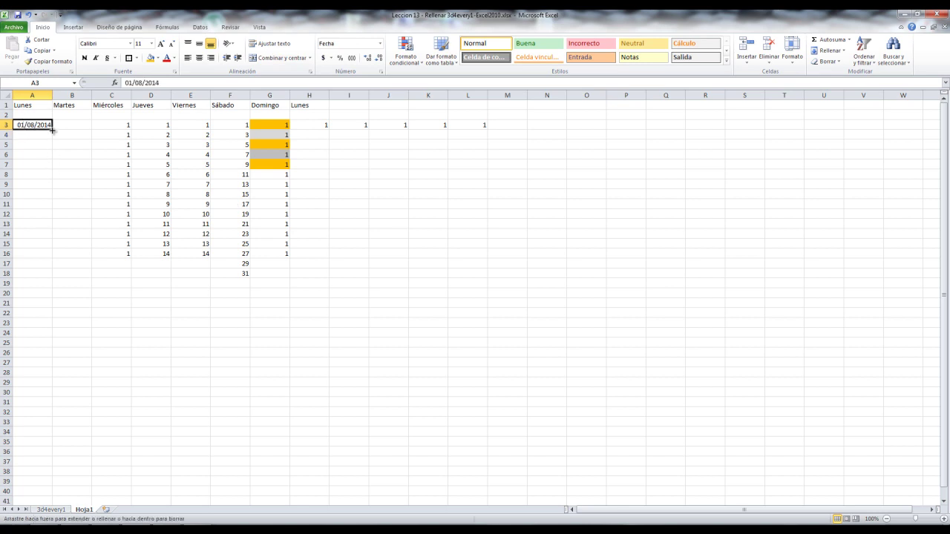
pyautogui.moveTo(52, 129); pyautogui.dragTo(52, 246)
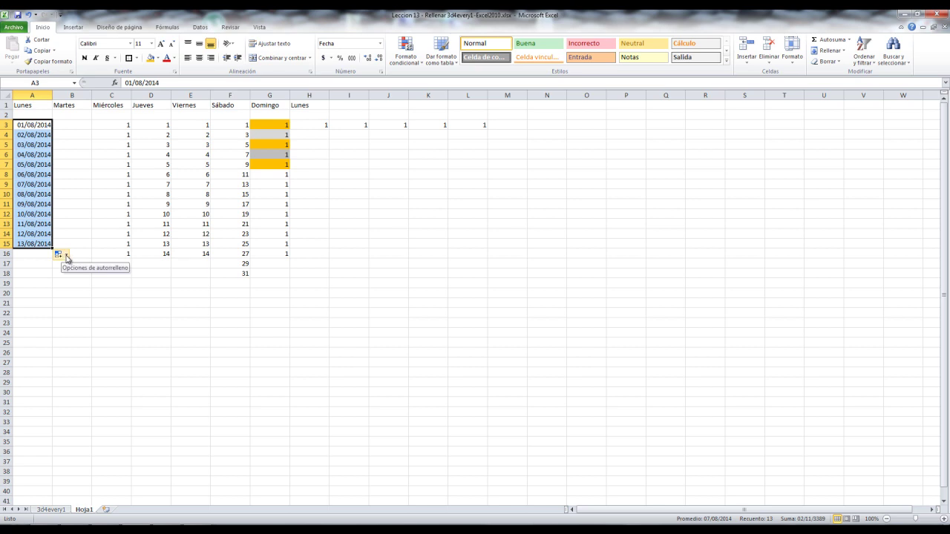
pyautogui.click(66, 256)
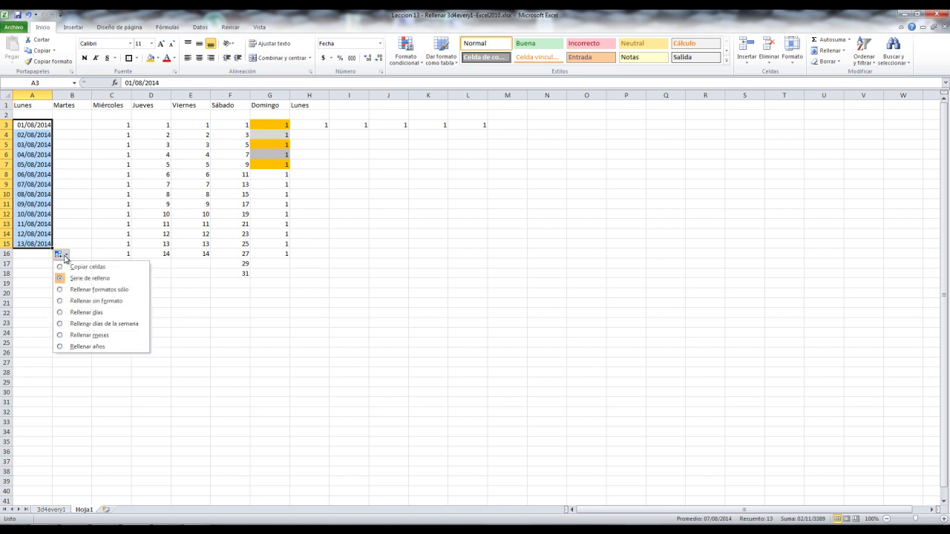
pyautogui.click(60, 338)
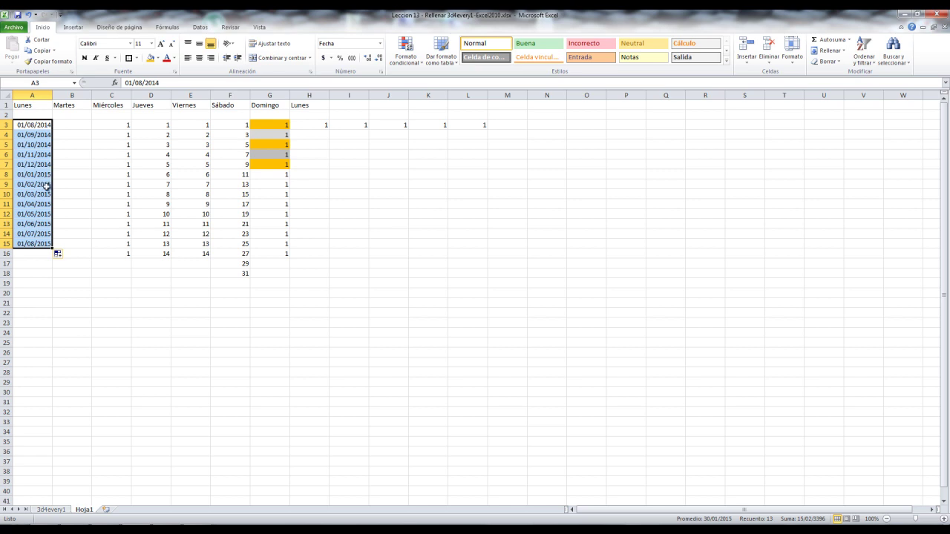
pyautogui.click(65, 256)
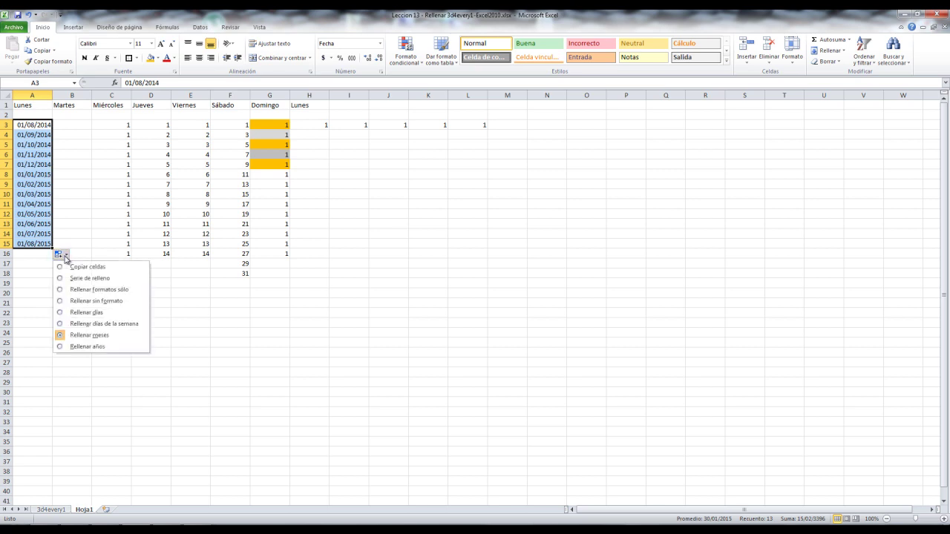
pyautogui.click(61, 347)
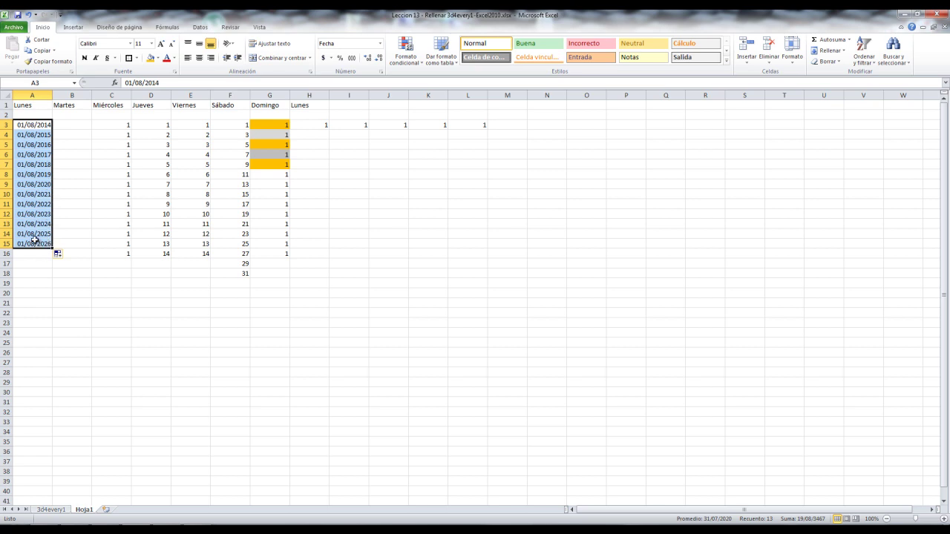
pyautogui.click(63, 256)
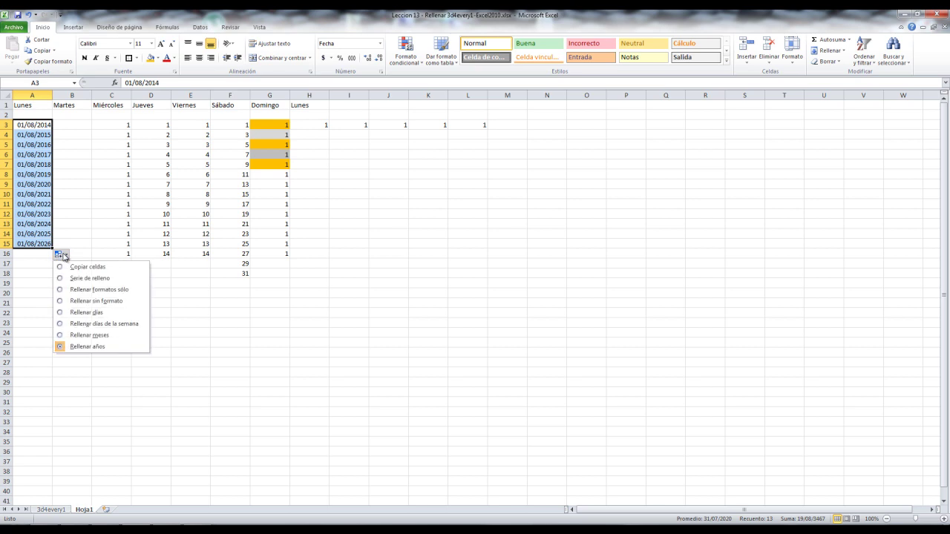
pyautogui.click(61, 312)
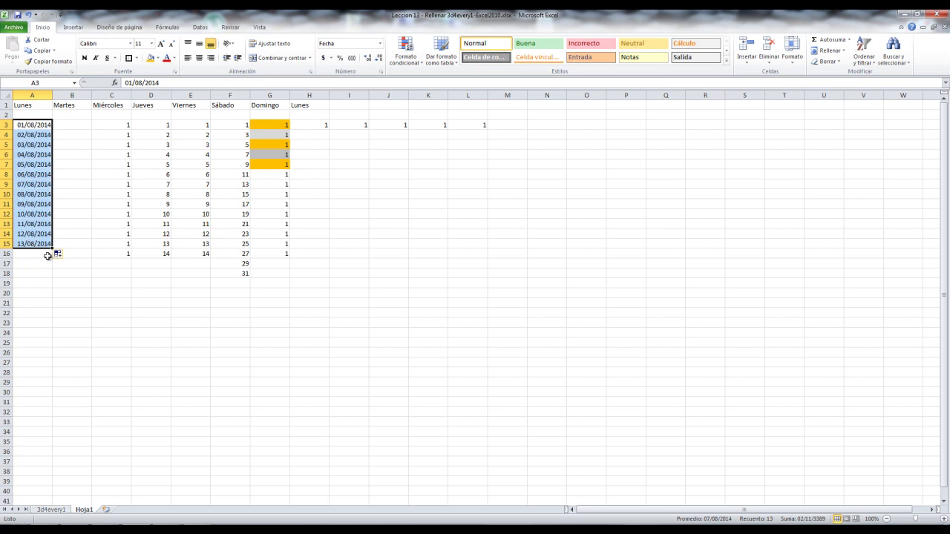
# Step: Drag the A3:A15 dates down to A34 so they end at 01/09/2014
pyautogui.moveTo(52, 249); pyautogui.dragTo(53, 437)
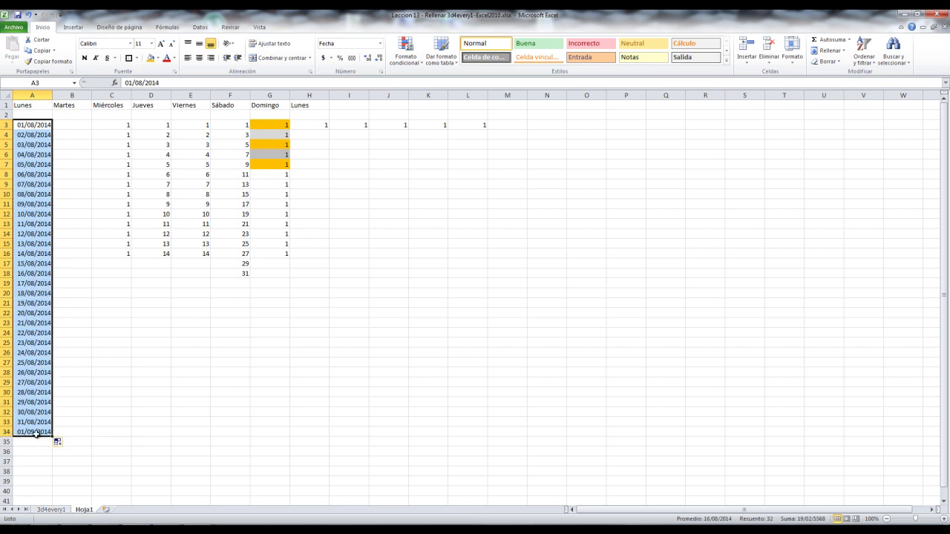
pyautogui.click(35, 435)
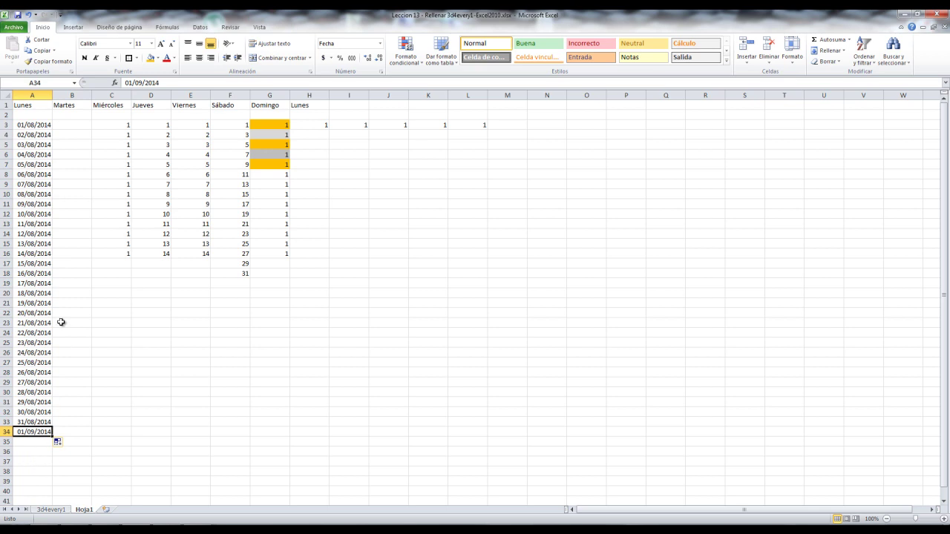
pyautogui.moveTo(24, 105); pyautogui.dragTo(308, 105)
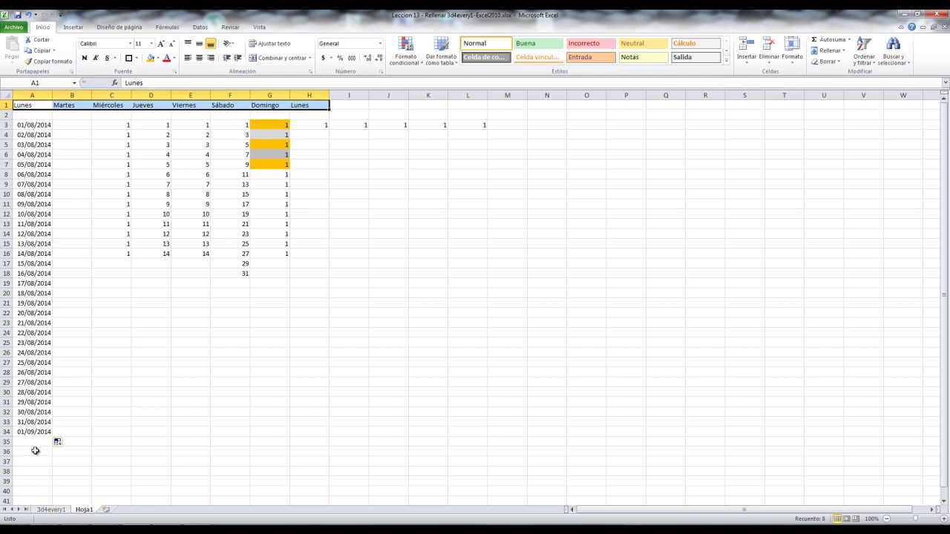
# Step: Enter Lunes in C21 and 1/08 in C22, then fill both across to column K
pyautogui.click(125, 303)
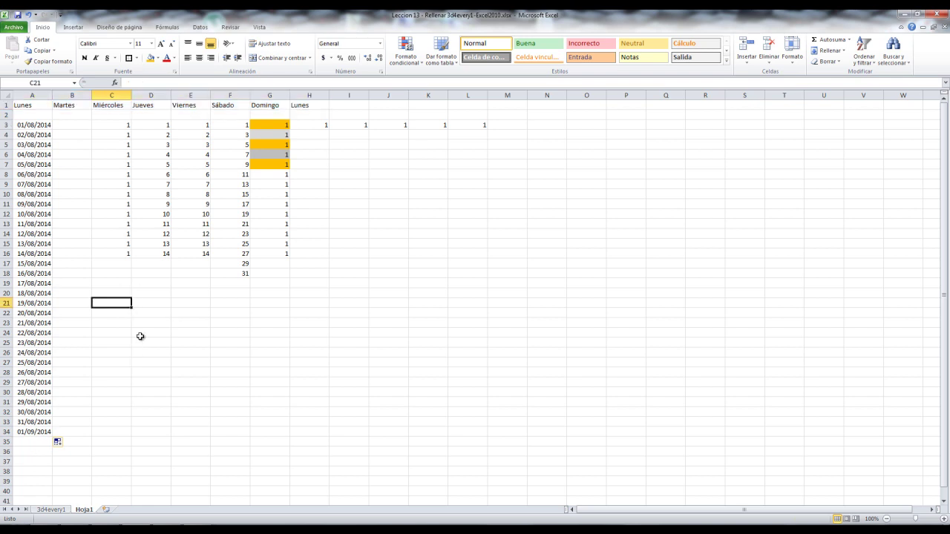
pyautogui.write('Lunes')
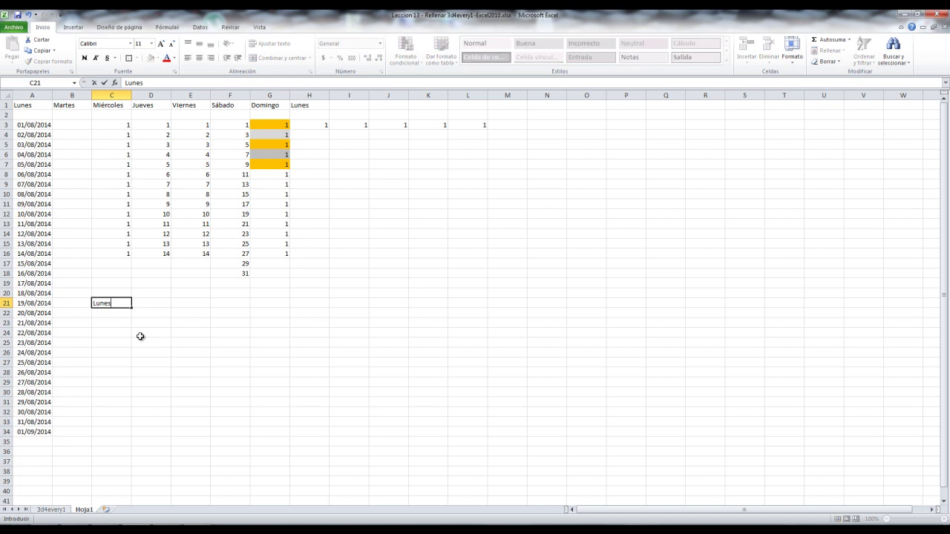
pyautogui.press('Return')
pyautogui.write('1/08/2014')
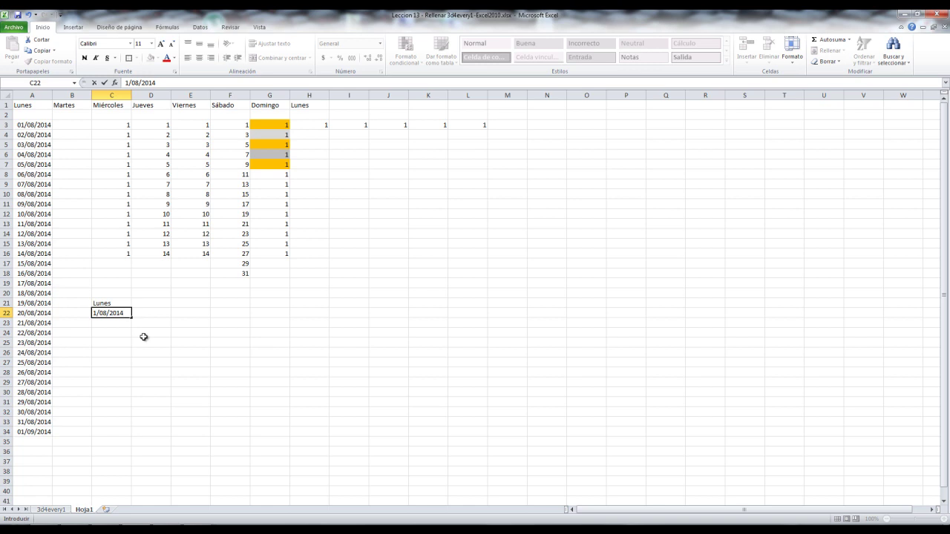
pyautogui.click(143, 337)
pyautogui.moveTo(111, 304)
pyautogui.mouseDown()
pyautogui.moveTo(115, 313)
pyautogui.moveTo(435, 324)
pyautogui.mouseUp()
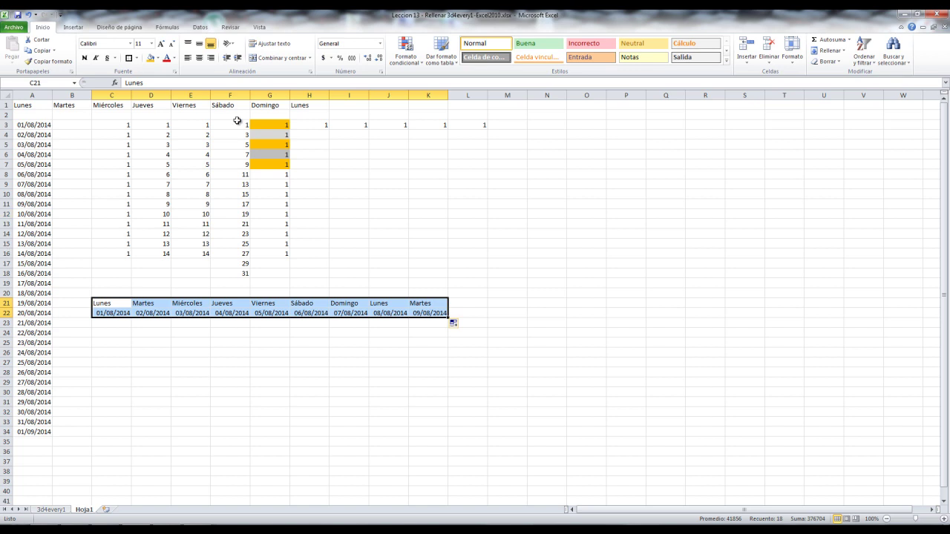
# Step: Open Excel Options' advanced settings and bring up the custom lists editor
pyautogui.click(20, 32)
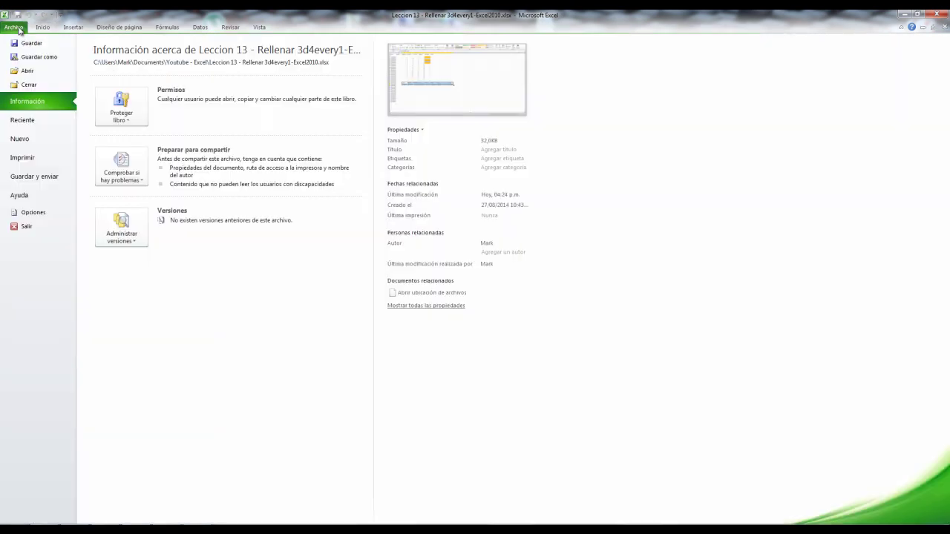
pyautogui.click(34, 213)
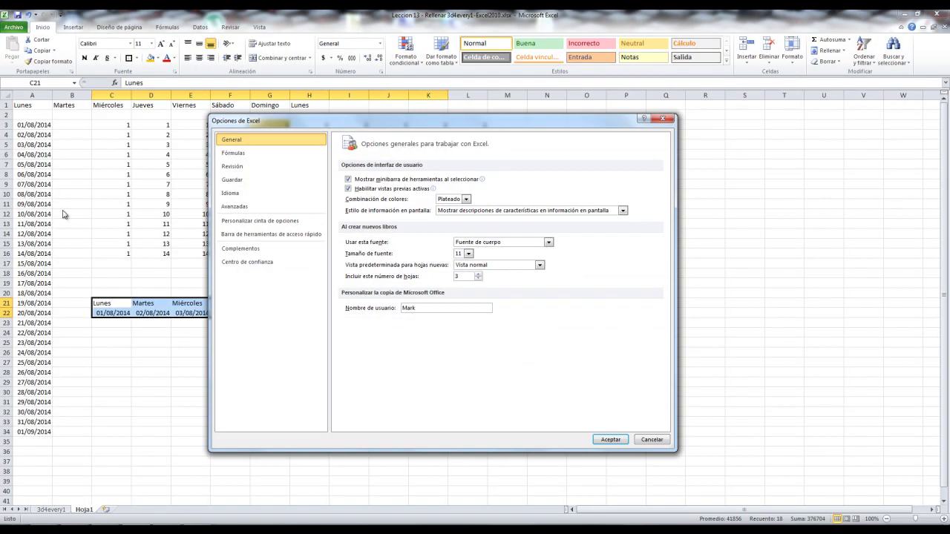
pyautogui.click(253, 209)
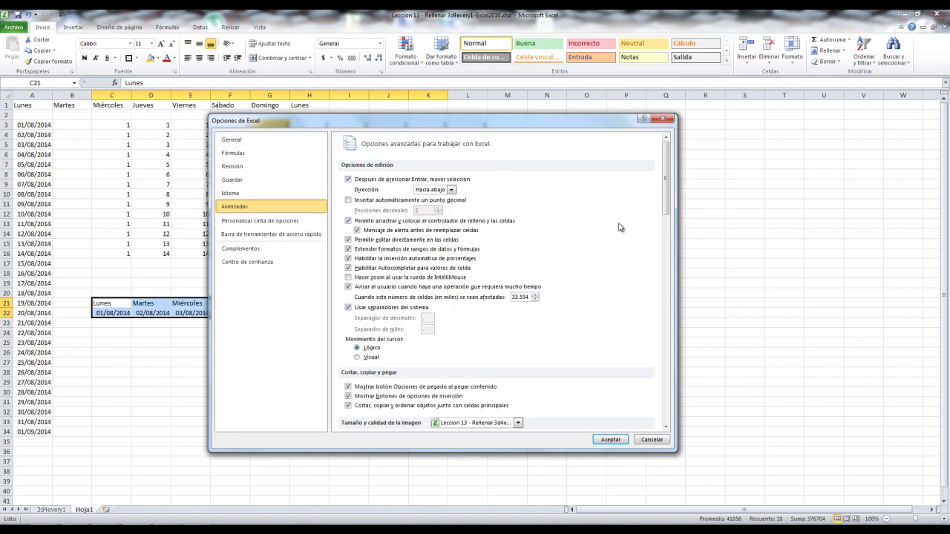
pyautogui.moveTo(665, 203); pyautogui.dragTo(664, 401)
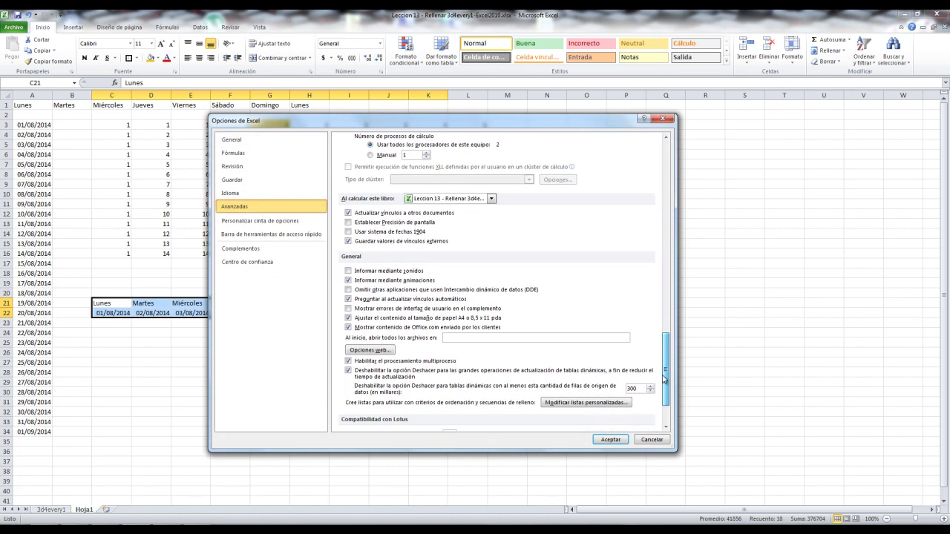
pyautogui.click(587, 401)
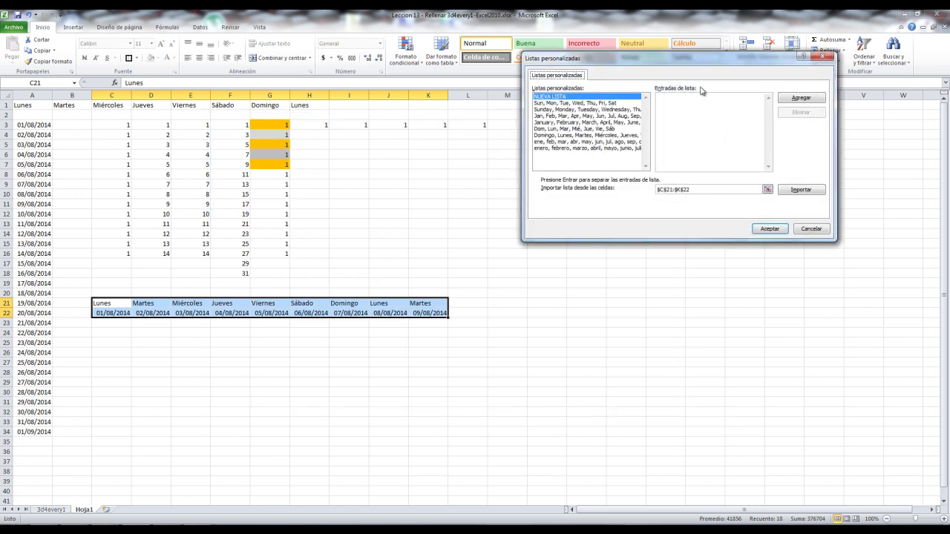
pyautogui.moveTo(711, 59); pyautogui.dragTo(674, 106)
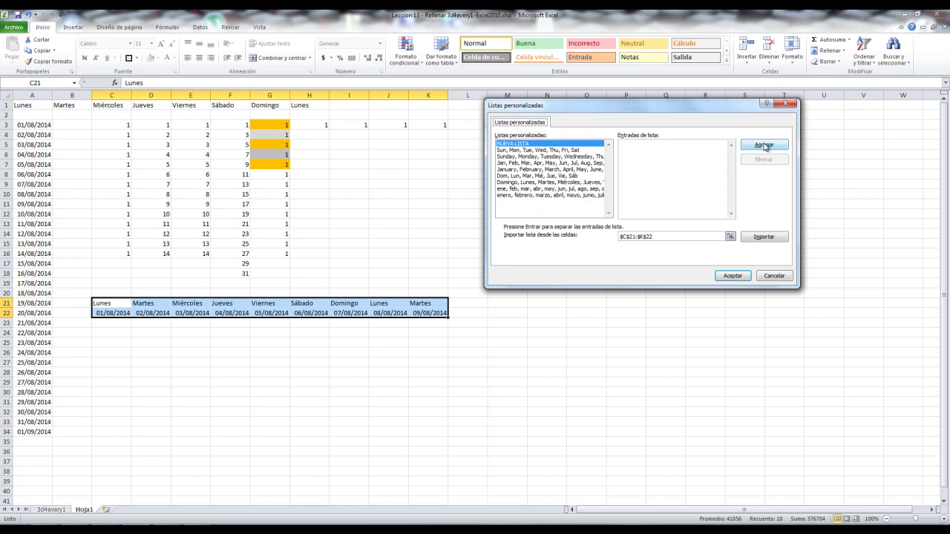
# Step: Add the list Marcos, Gaston, Pedro, Romina, Juan, Soledad and confirm both dialogs
pyautogui.click(636, 145)
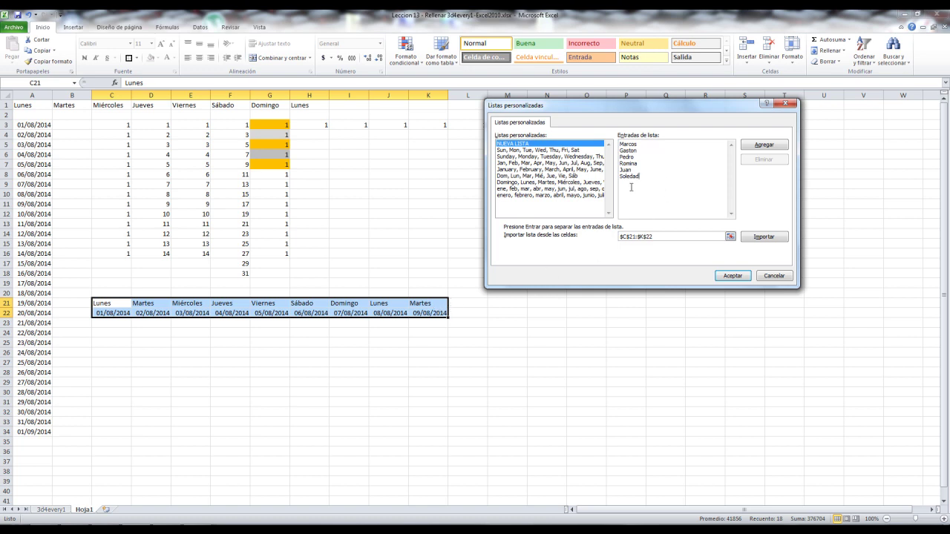
pyautogui.click(735, 278)
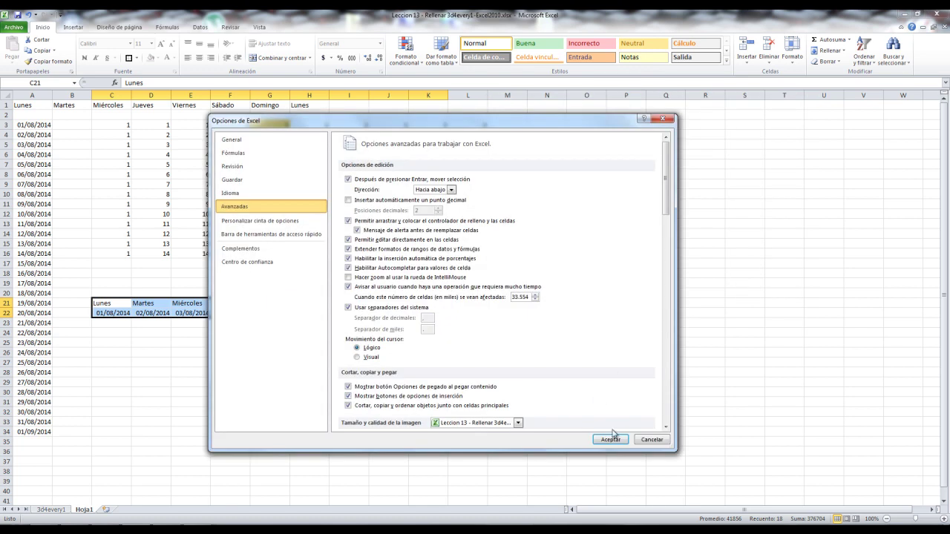
pyautogui.click(604, 439)
# Step: Enter marcos in I18 and drag it across to Q18 to fill the custom names
pyautogui.click(364, 274)
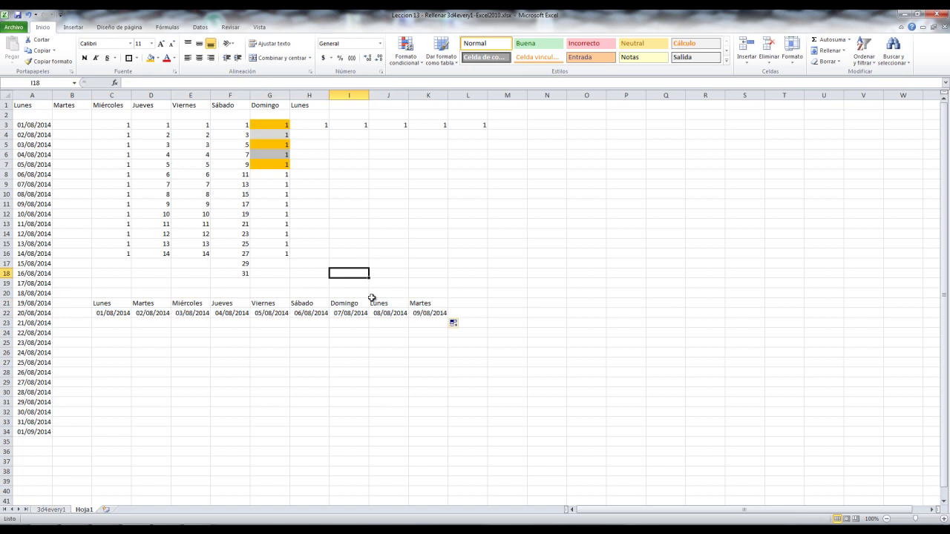
pyautogui.write('marcos')
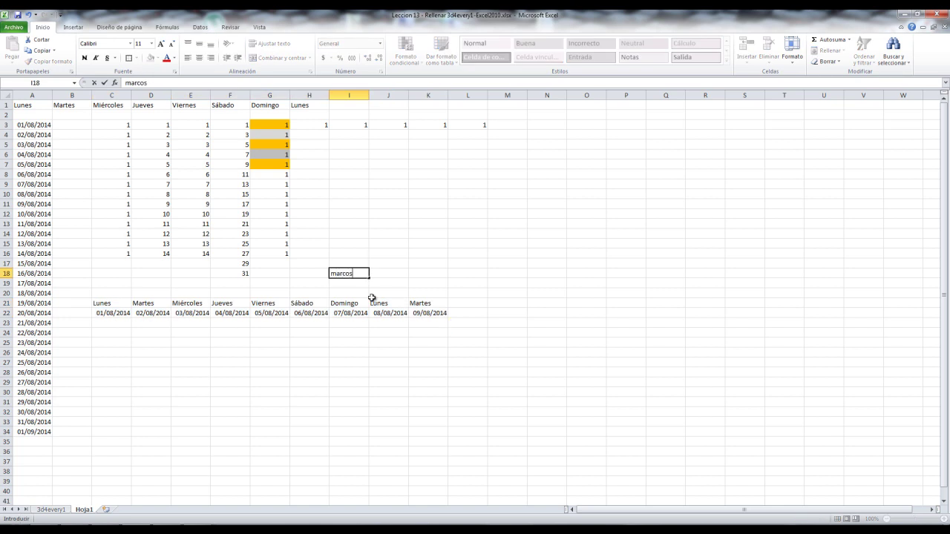
pyautogui.press('Tab')
pyautogui.click(350, 273)
pyautogui.moveTo(368, 278); pyautogui.dragTo(685, 281)
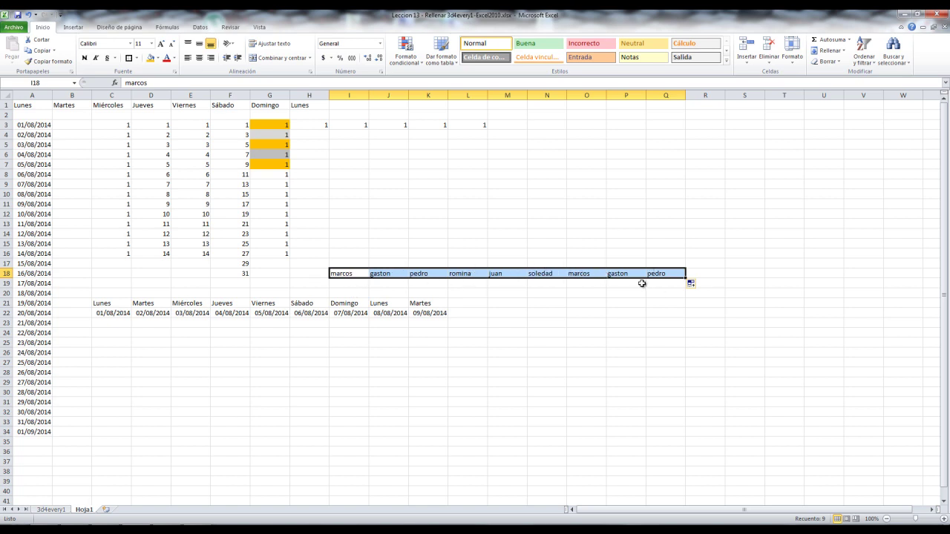
pyautogui.click(613, 217)
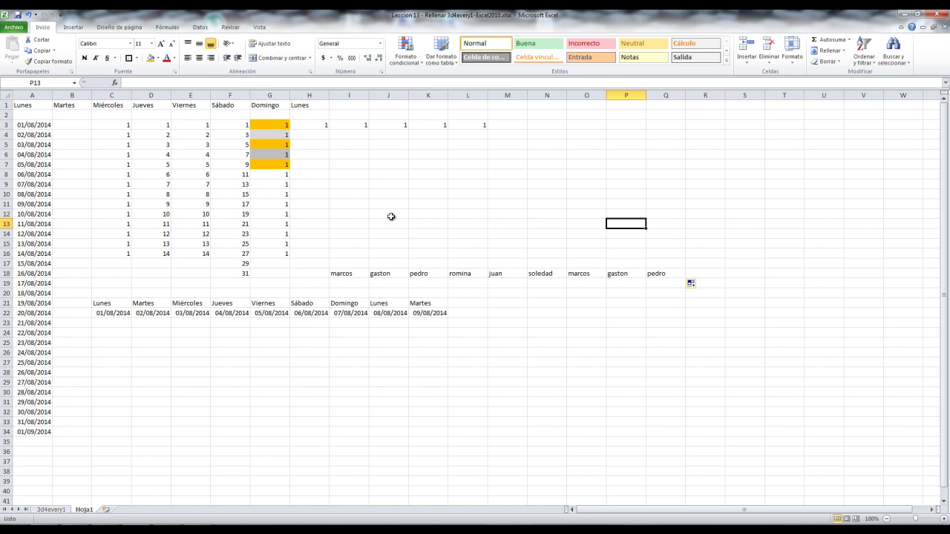
pyautogui.scroll(-1, 392, 217)
pyautogui.scroll(1, 391, 216)
pyautogui.moveTo(341, 275); pyautogui.dragTo(669, 274)
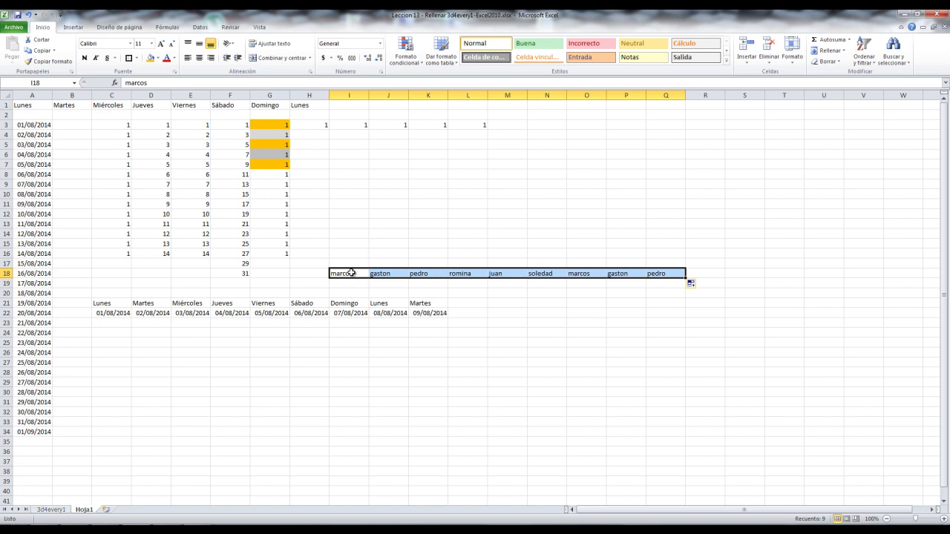
pyautogui.click(695, 287)
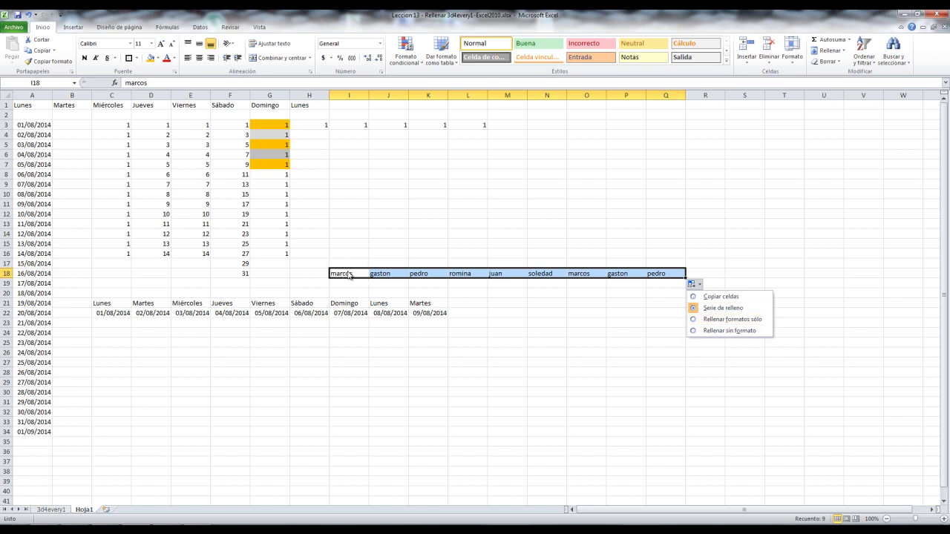
pyautogui.click(363, 254)
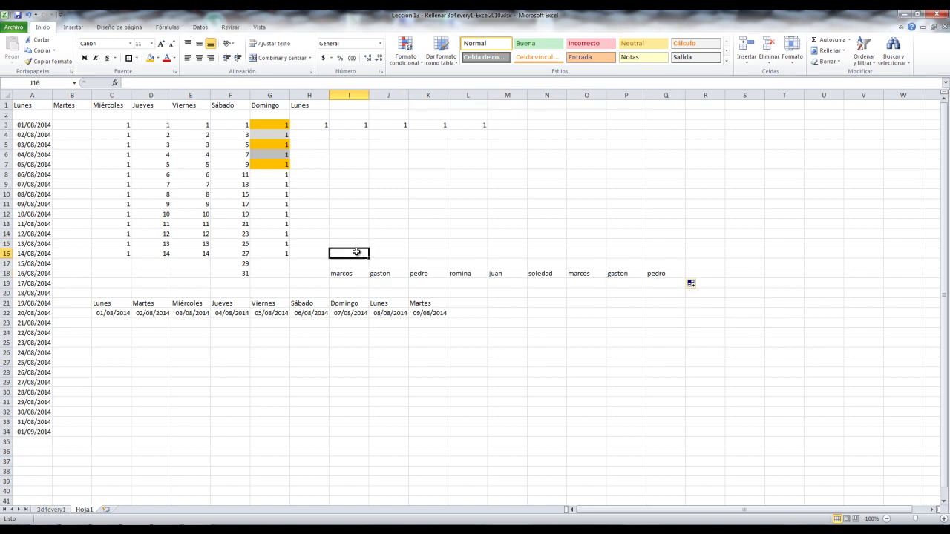
# Step: Fill I16 orange, enter Marcos there, and drag the names across to Q16
pyautogui.click(151, 58)
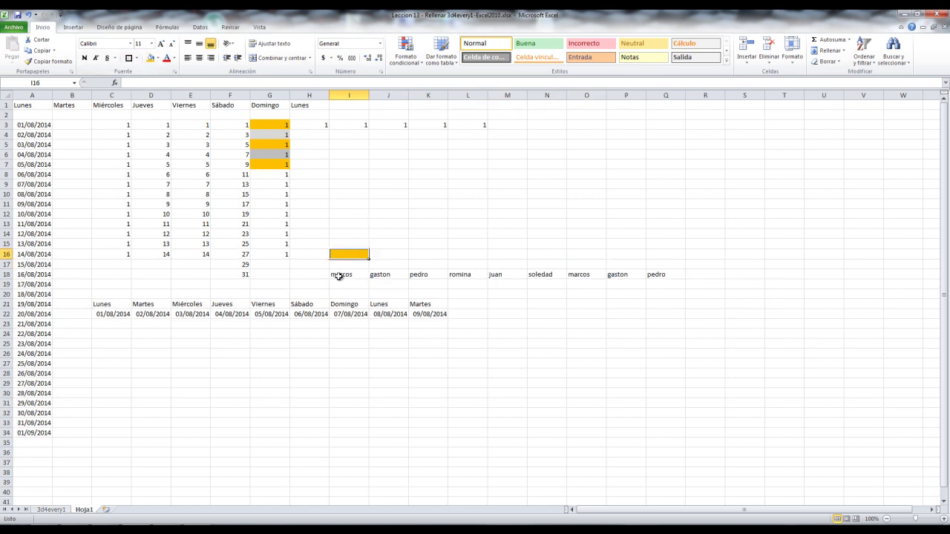
pyautogui.doubleClick(351, 254)
pyautogui.write('Marcos')
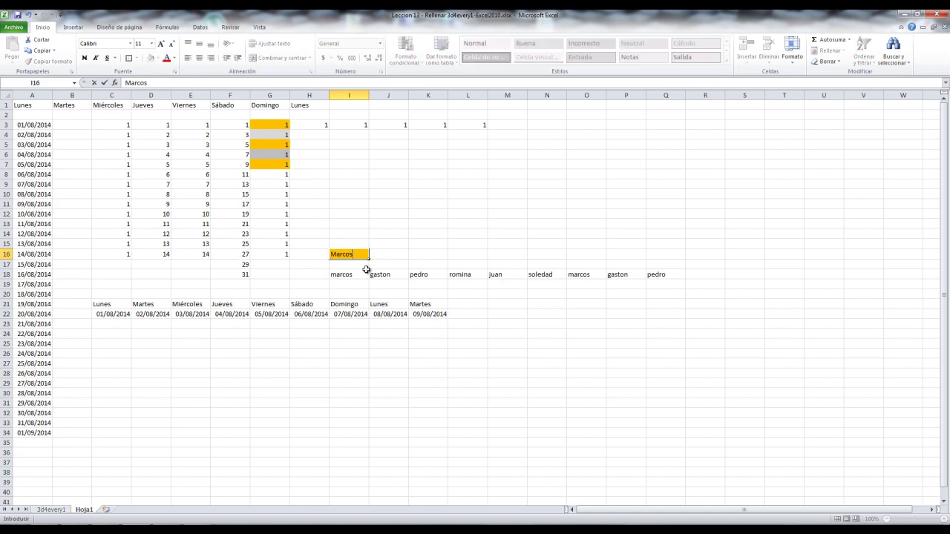
pyautogui.press('Return')
pyautogui.click(361, 254)
pyautogui.moveTo(370, 260); pyautogui.dragTo(685, 260)
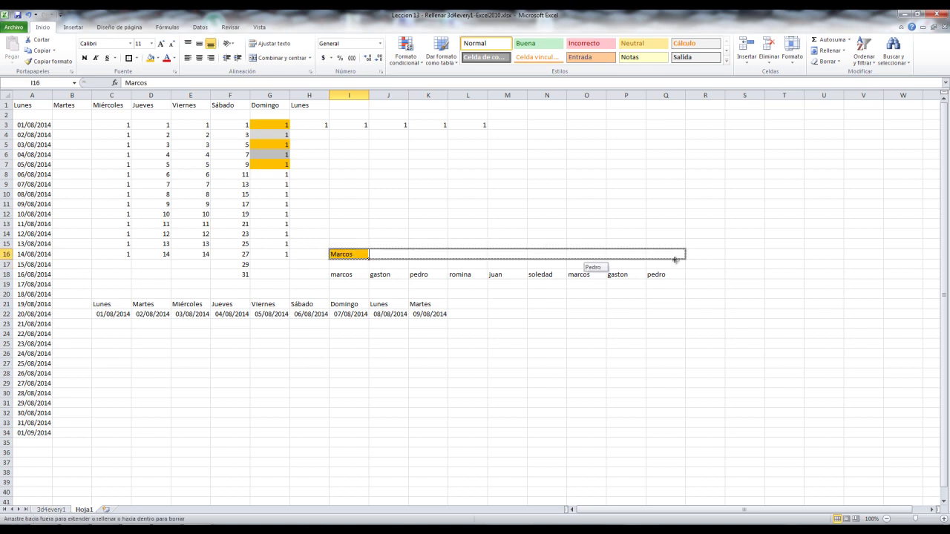
# Step: Switch the Auto Fill Options for row 16 to Rellenar sin formato
pyautogui.click(694, 267)
pyautogui.click(722, 301)
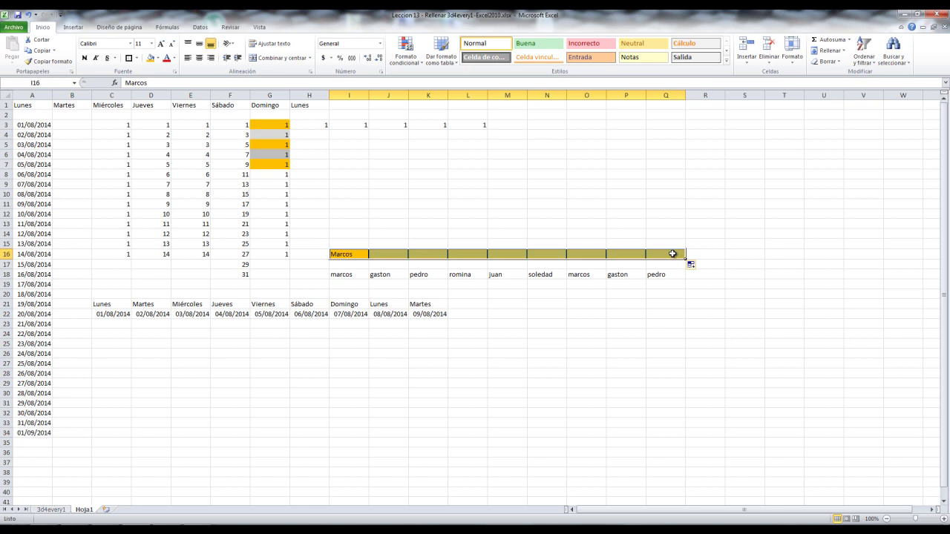
pyautogui.click(691, 265)
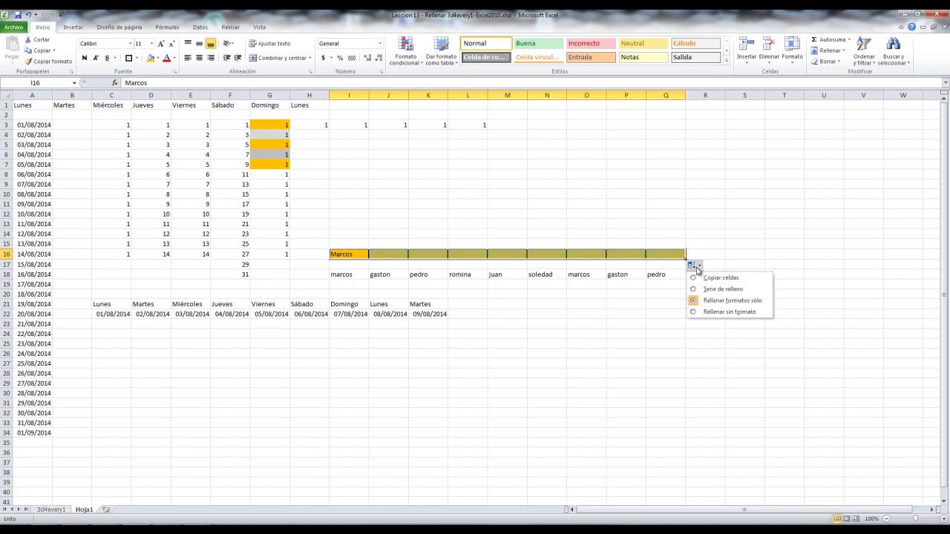
pyautogui.click(727, 311)
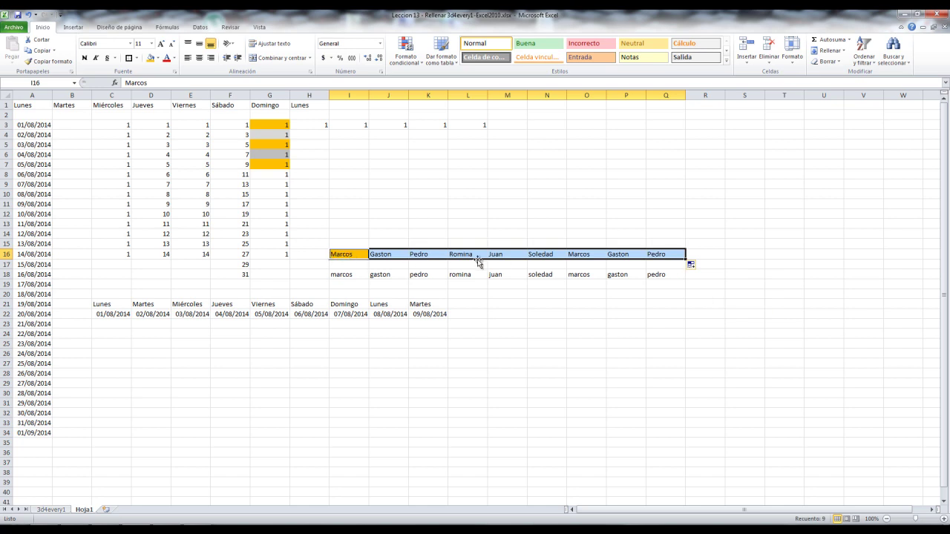
pyautogui.click(413, 225)
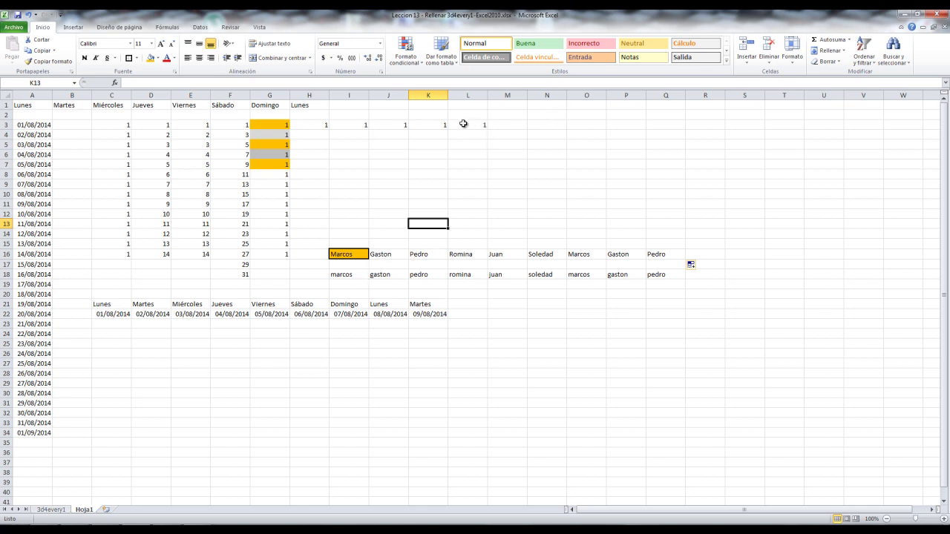
# Step: Copy the 1 from L3 down through L13 using Inicio > Rellenar > Hacia abajo
pyautogui.moveTo(474, 124); pyautogui.dragTo(472, 221)
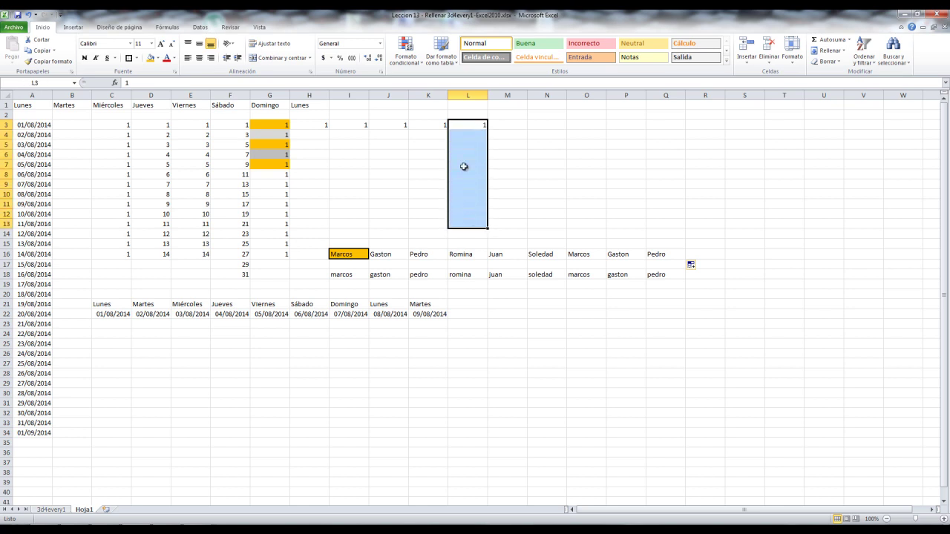
pyautogui.click(844, 52)
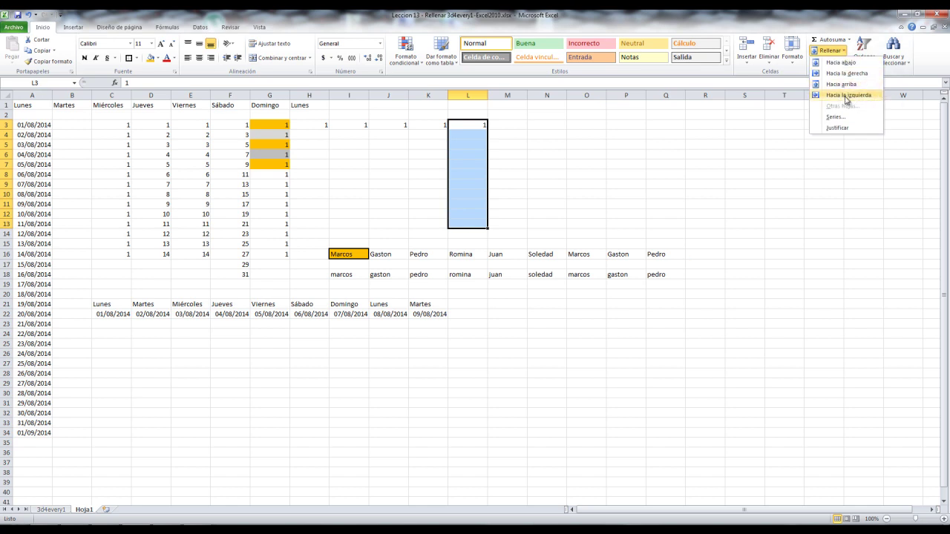
pyautogui.click(843, 63)
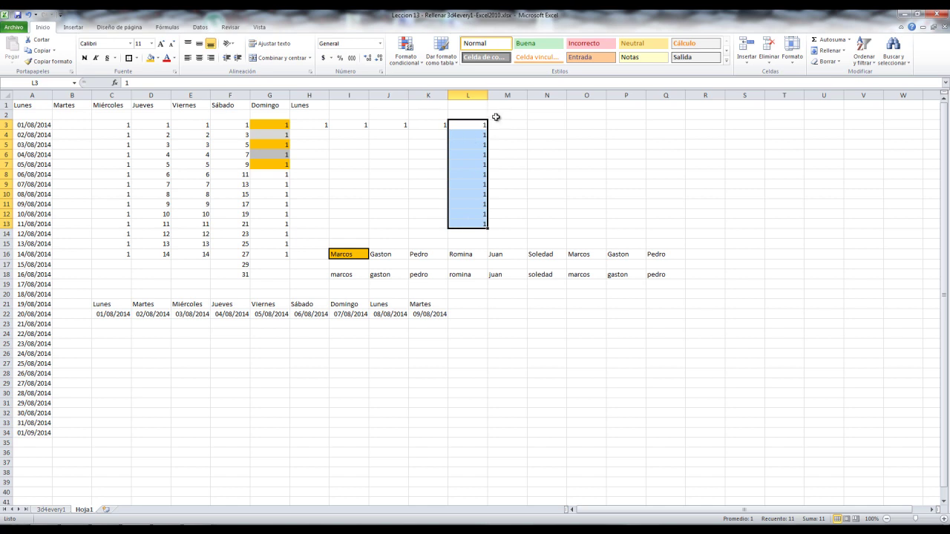
pyautogui.click(318, 125)
pyautogui.click(357, 129)
pyautogui.click(335, 191)
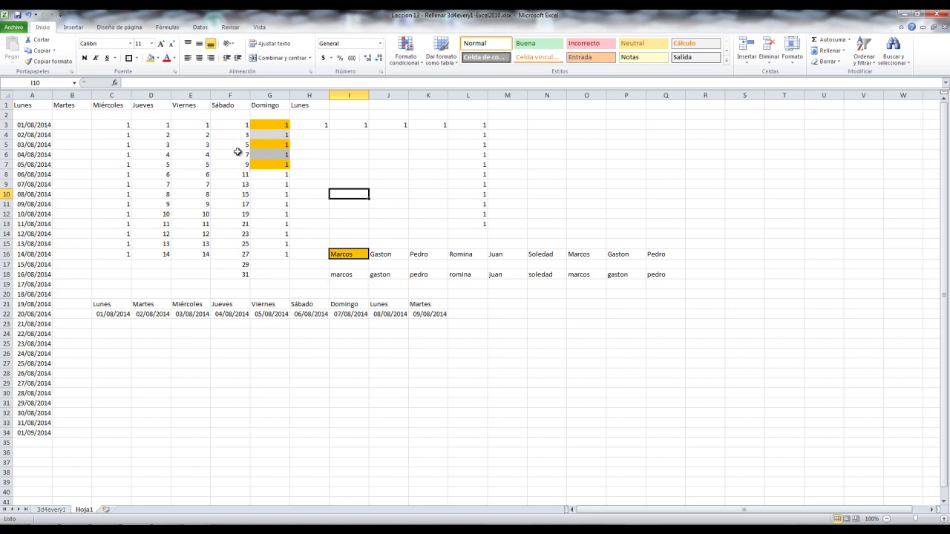
# Step: Inspect the odd-number series in column F, checking 9 in F7 and 17 in F11
pyautogui.moveTo(232, 126); pyautogui.dragTo(233, 194)
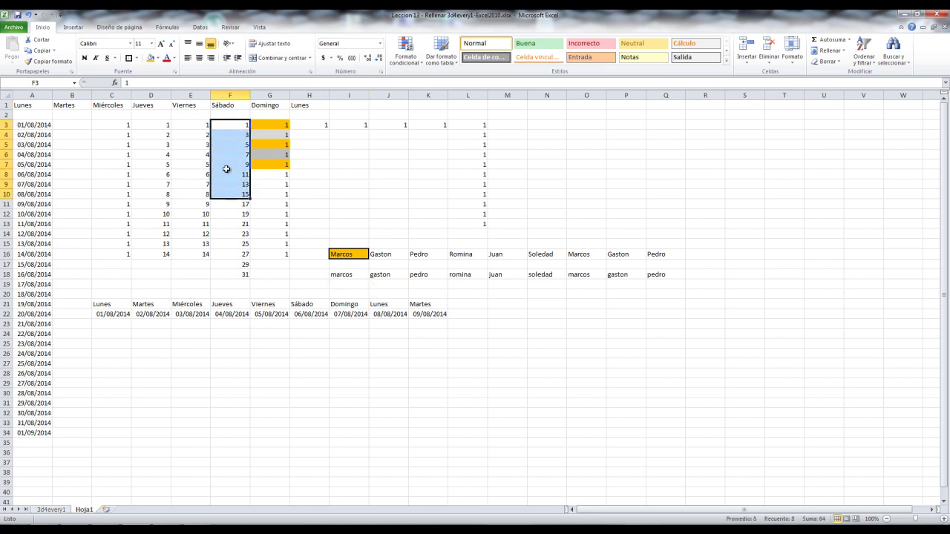
pyautogui.click(227, 167)
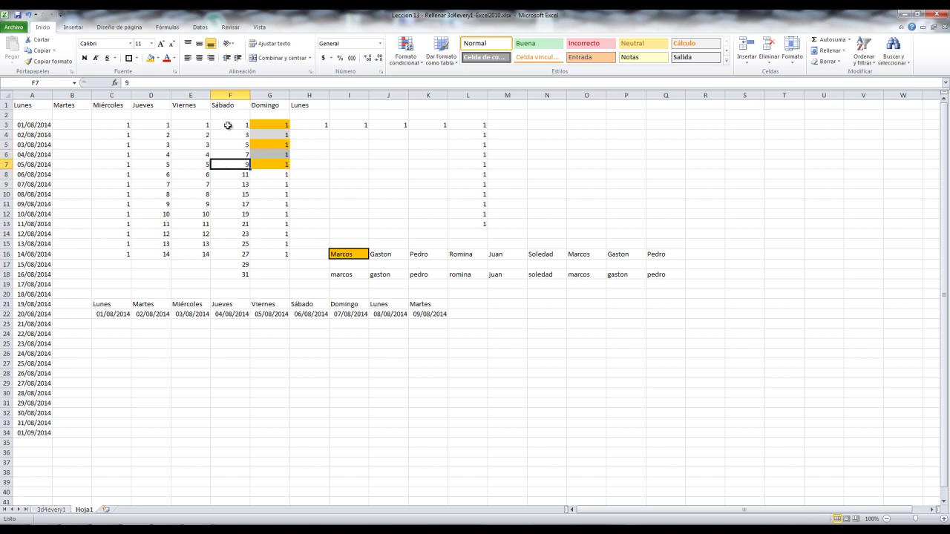
pyautogui.moveTo(227, 127); pyautogui.dragTo(231, 197)
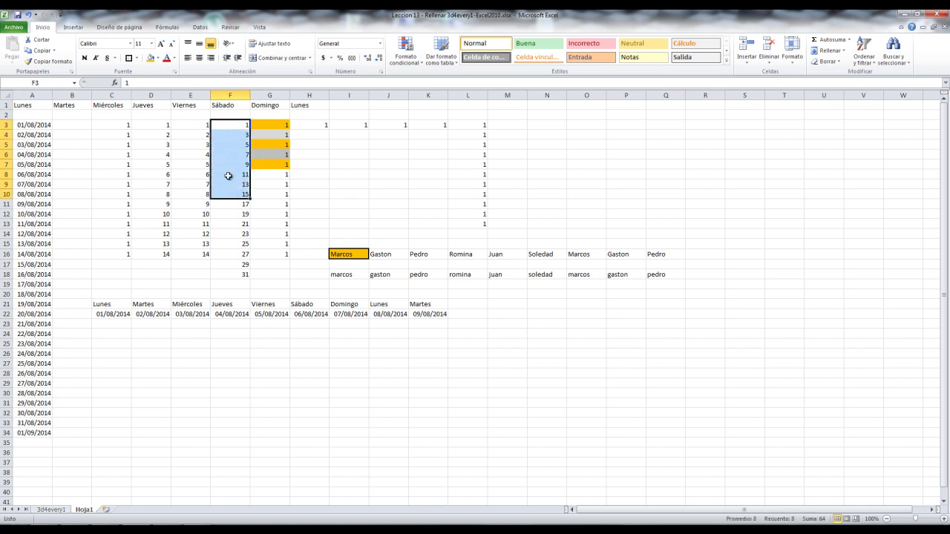
pyautogui.click(236, 205)
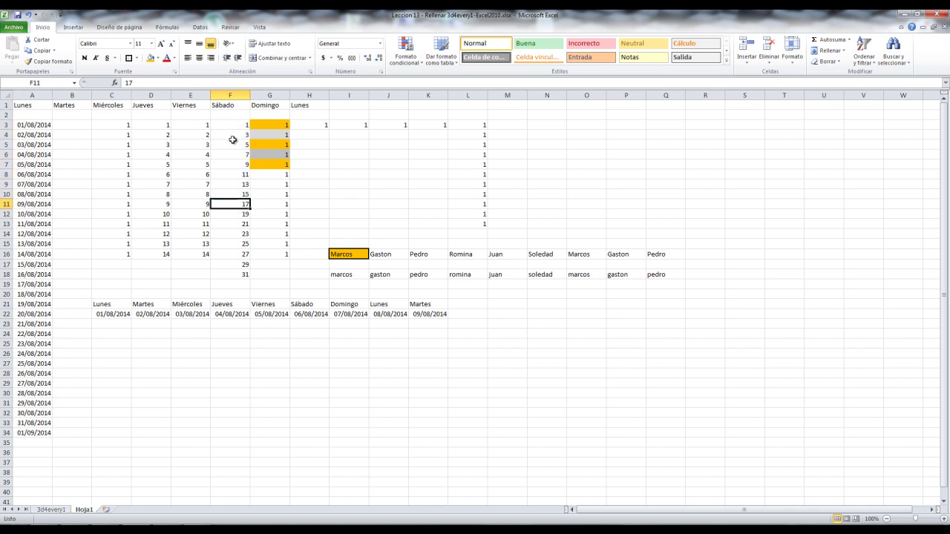
# Step: Enter 10, 20, 30 in M3:M5 and extend the series down to 110 in M13
pyautogui.click(514, 127)
pyautogui.write('10')
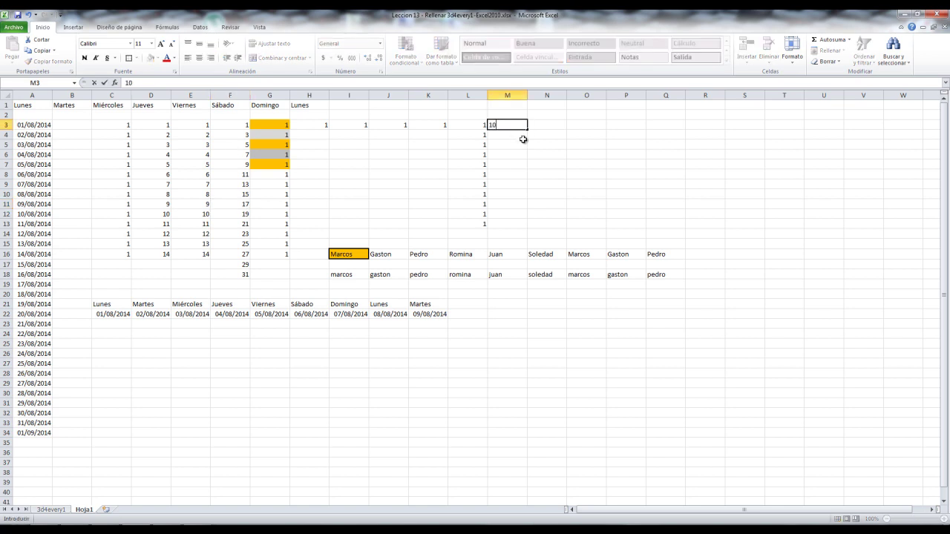
pyautogui.press('Return')
pyautogui.write('20')
pyautogui.press('Return')
pyautogui.write('30')
pyautogui.press('Return')
pyautogui.moveTo(511, 127); pyautogui.dragTo(515, 145)
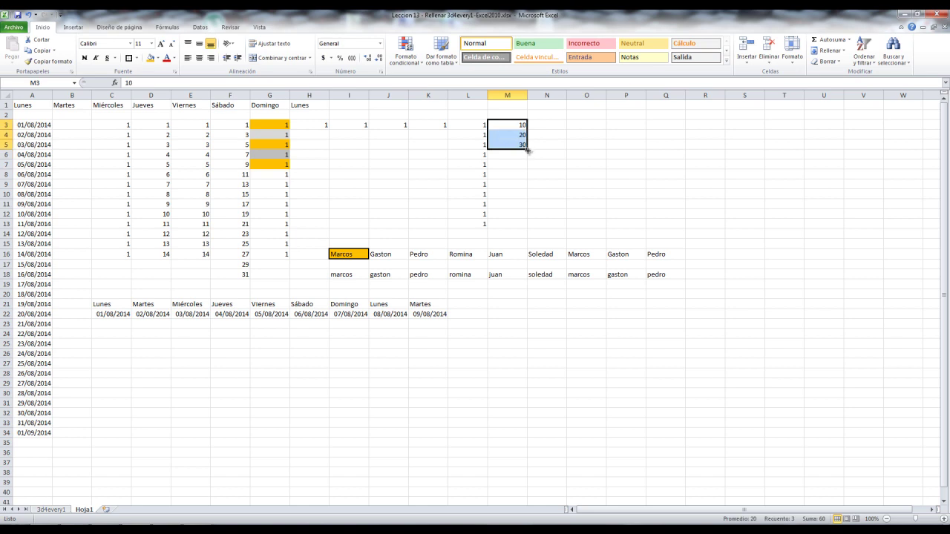
pyautogui.moveTo(527, 149); pyautogui.dragTo(527, 230)
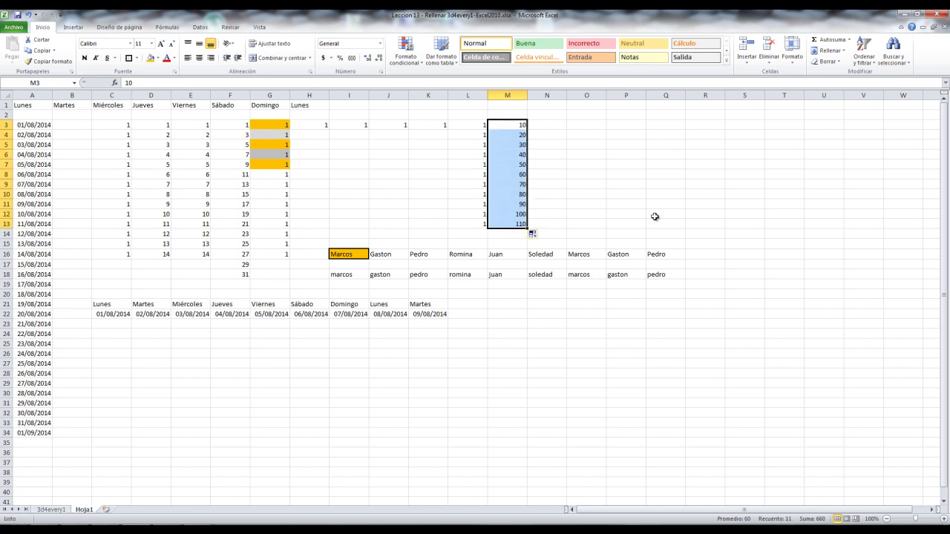
pyautogui.click(598, 194)
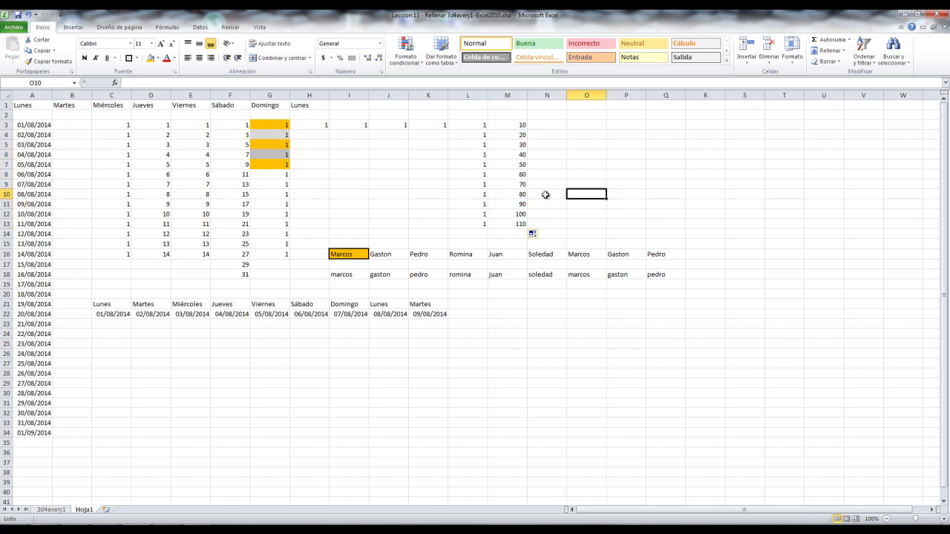